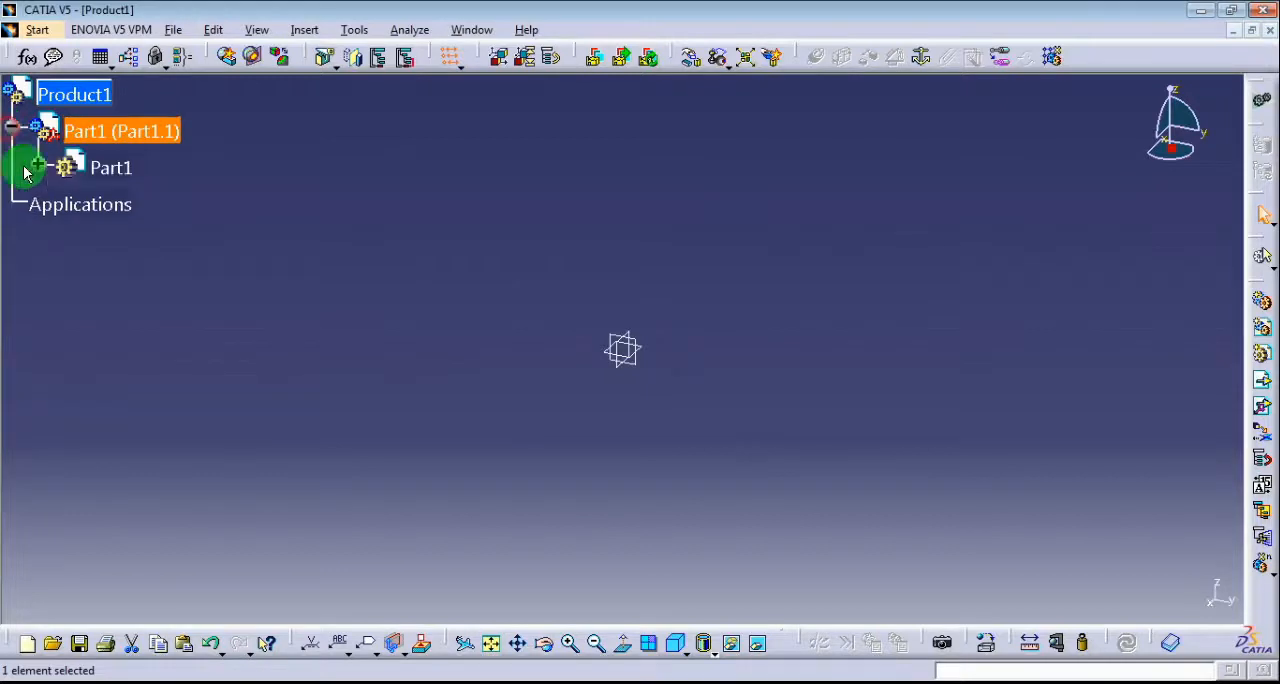
Expand Part1 in the specification tree and open the inner Part1 for editing in Part Design.
left_click(52, 170)
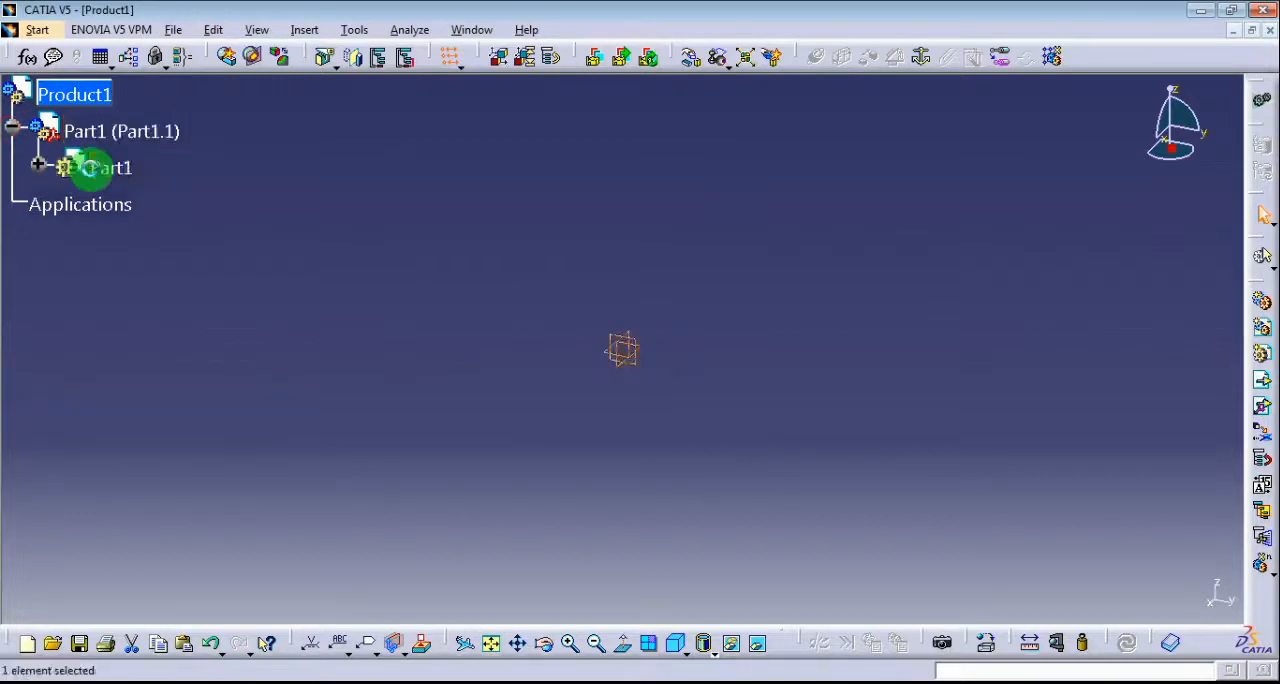
left_click(34, 167)
left_click(110, 172)
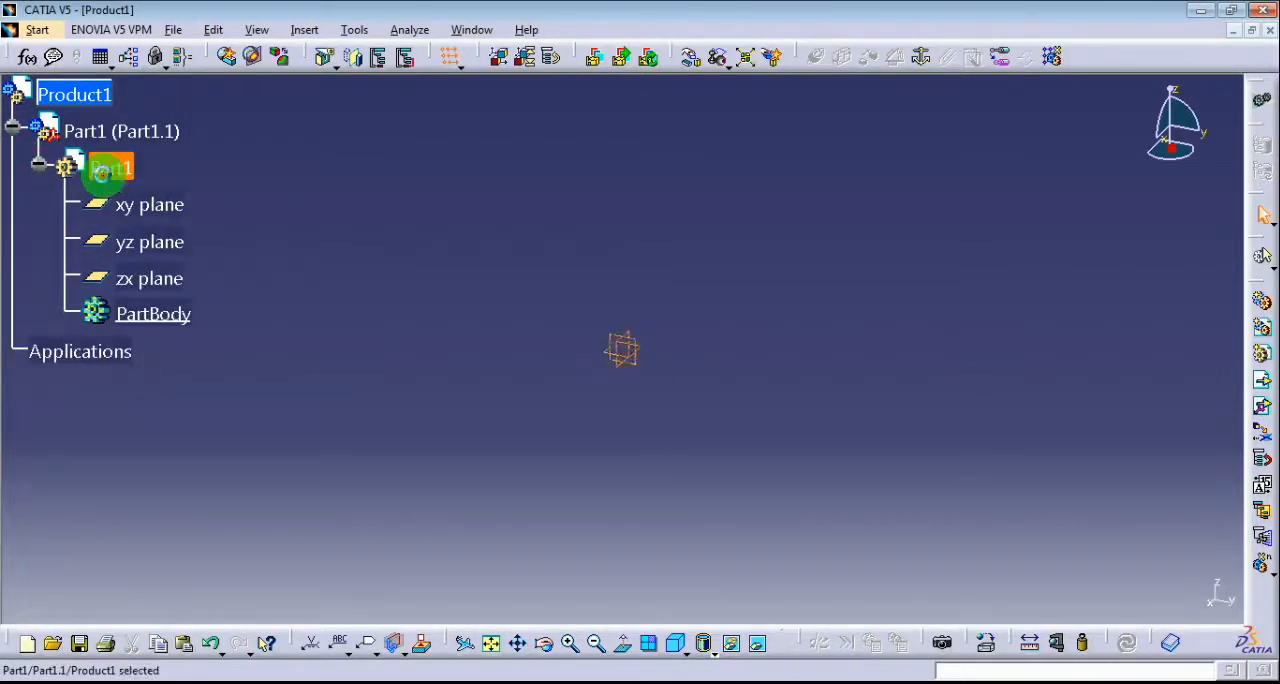
right_click(115, 173)
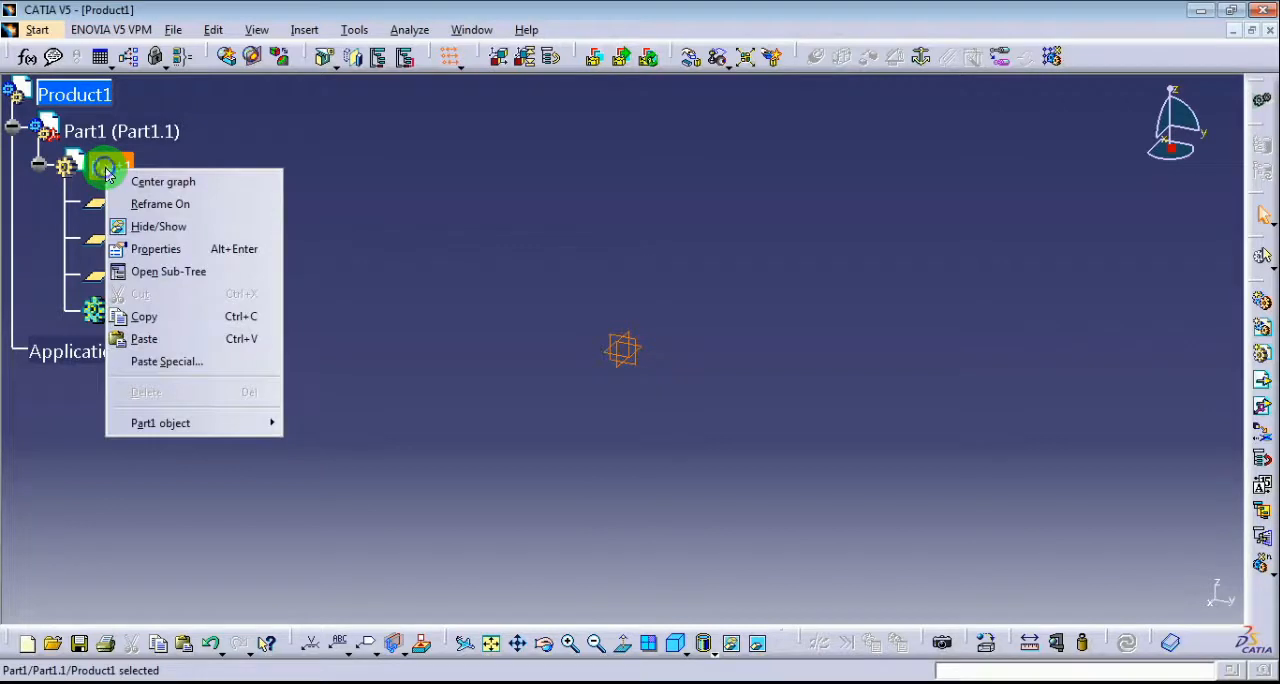
left_click(235, 423)
left_click(308, 425)
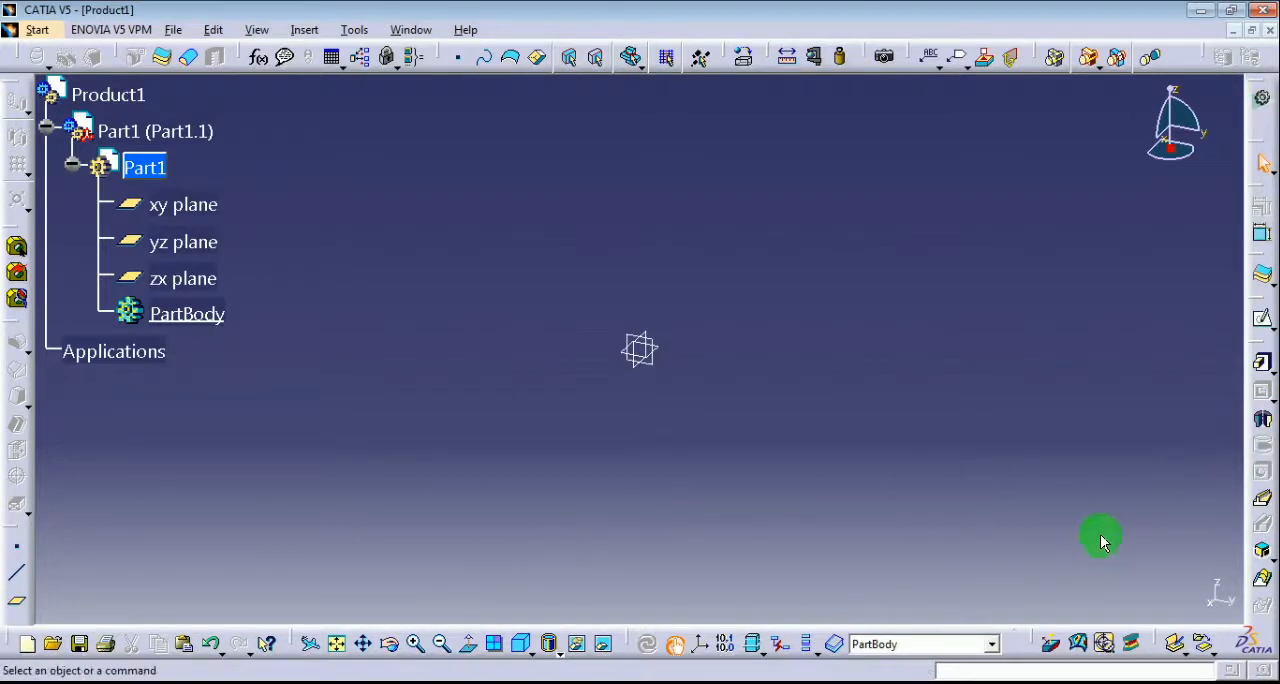
Start a sketch on the xy plane and orient it to the top view.
left_click(1260, 320)
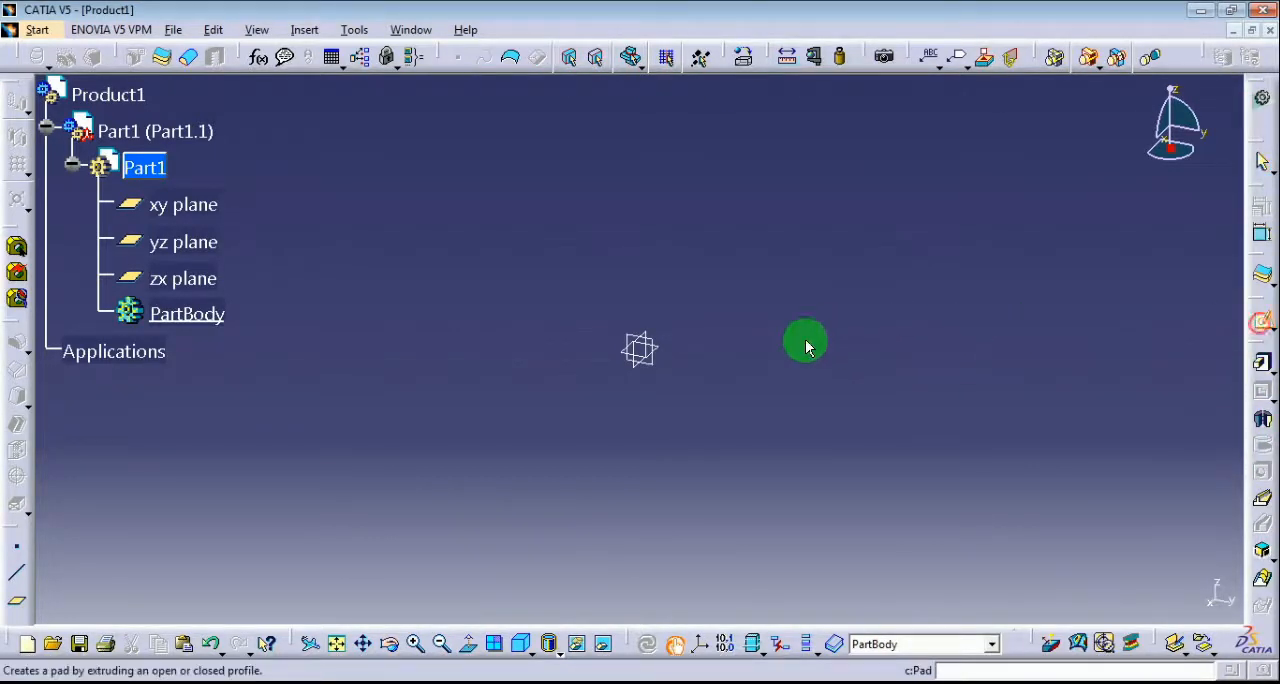
left_click(668, 350)
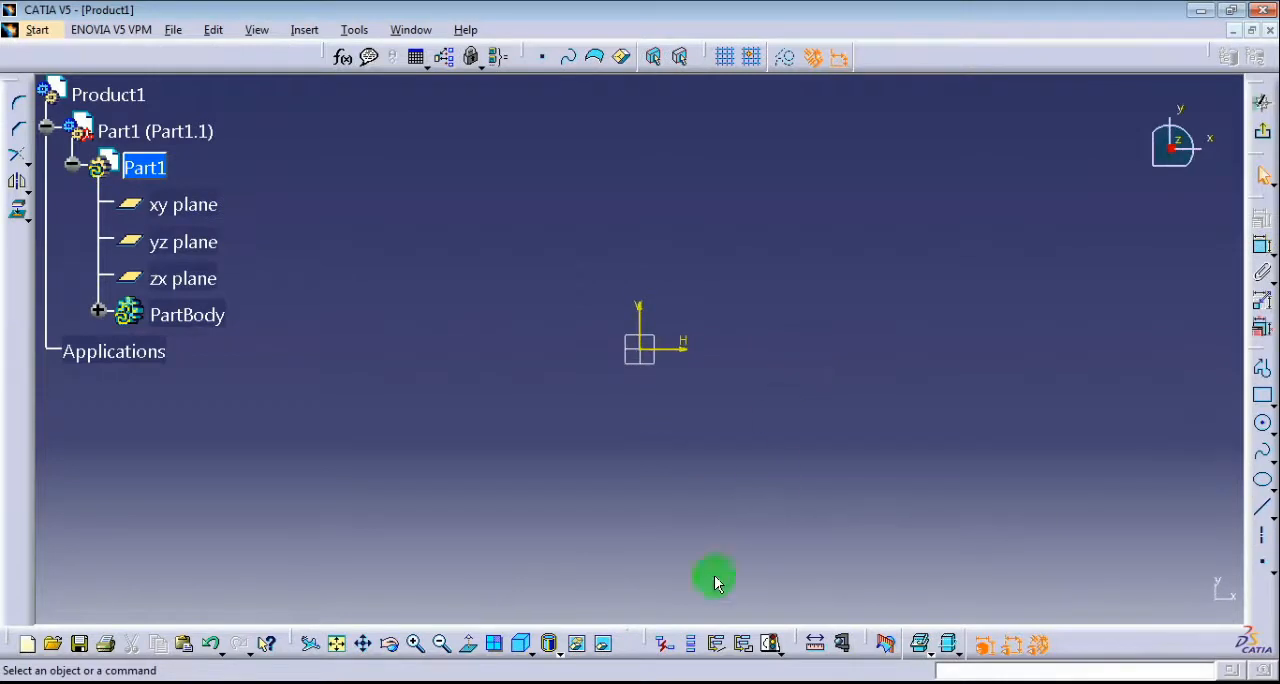
left_click(530, 646)
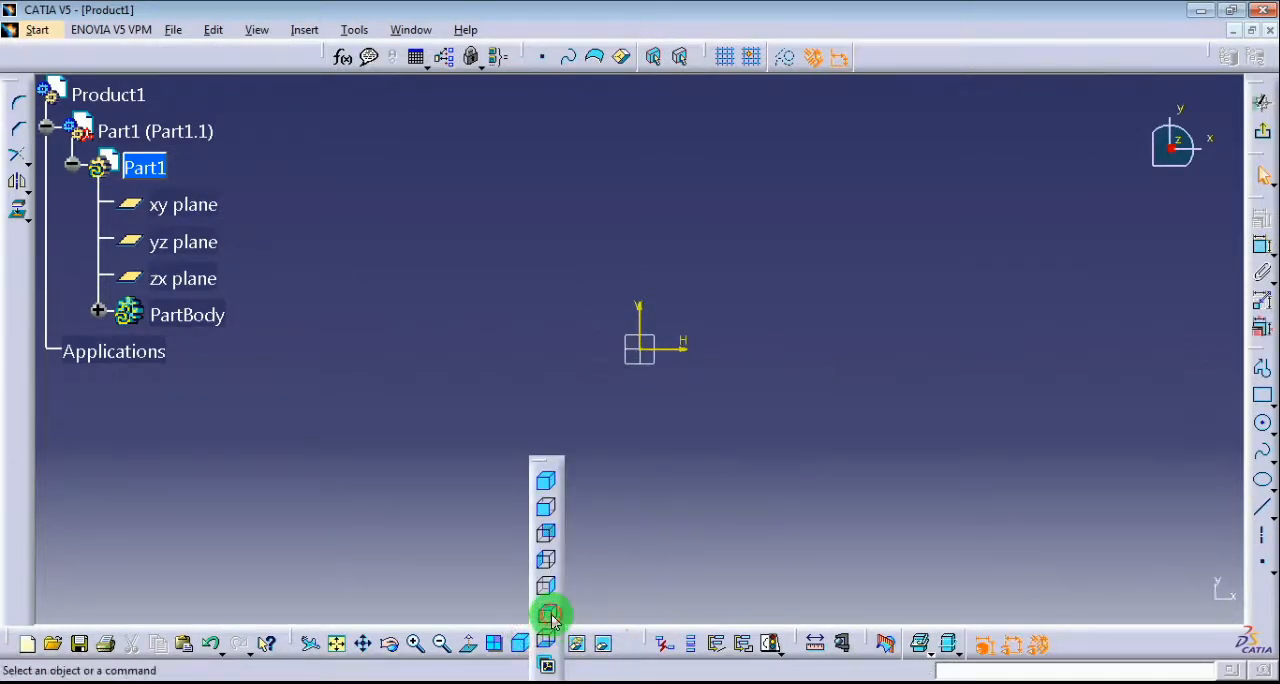
left_click(548, 614)
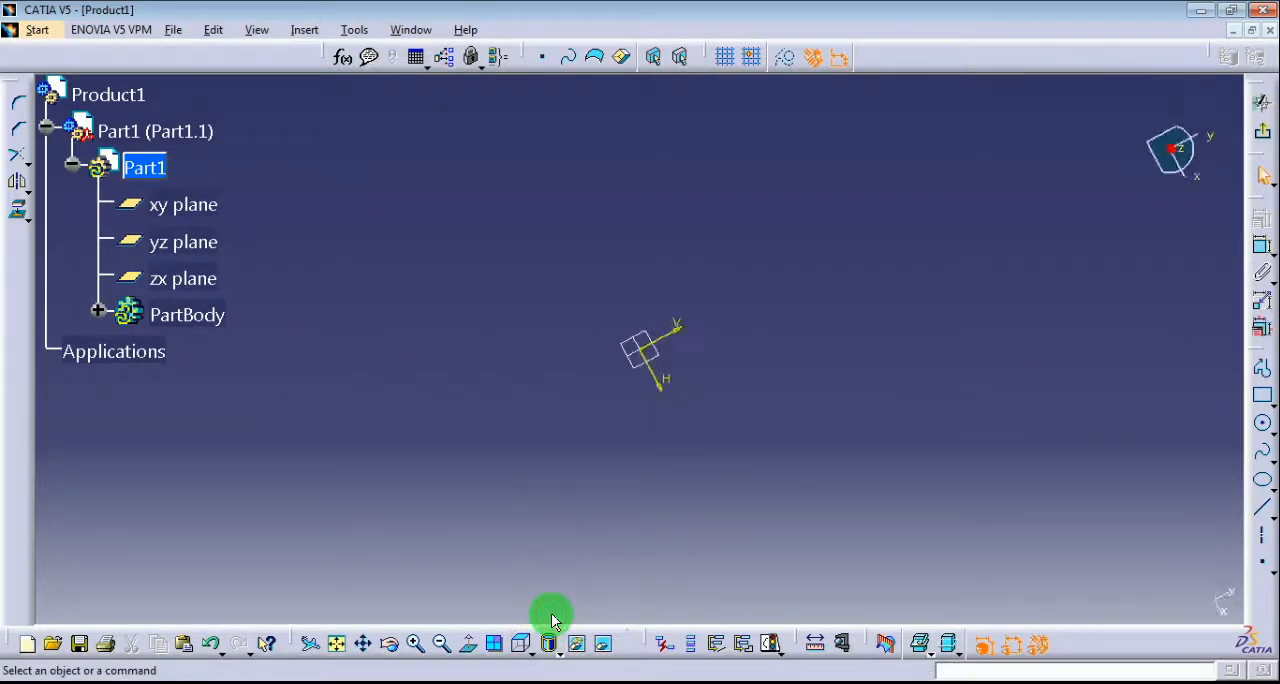
Sketch a centered rectangle about the origin, about 155 mm by 96 mm.
left_click(1262, 408)
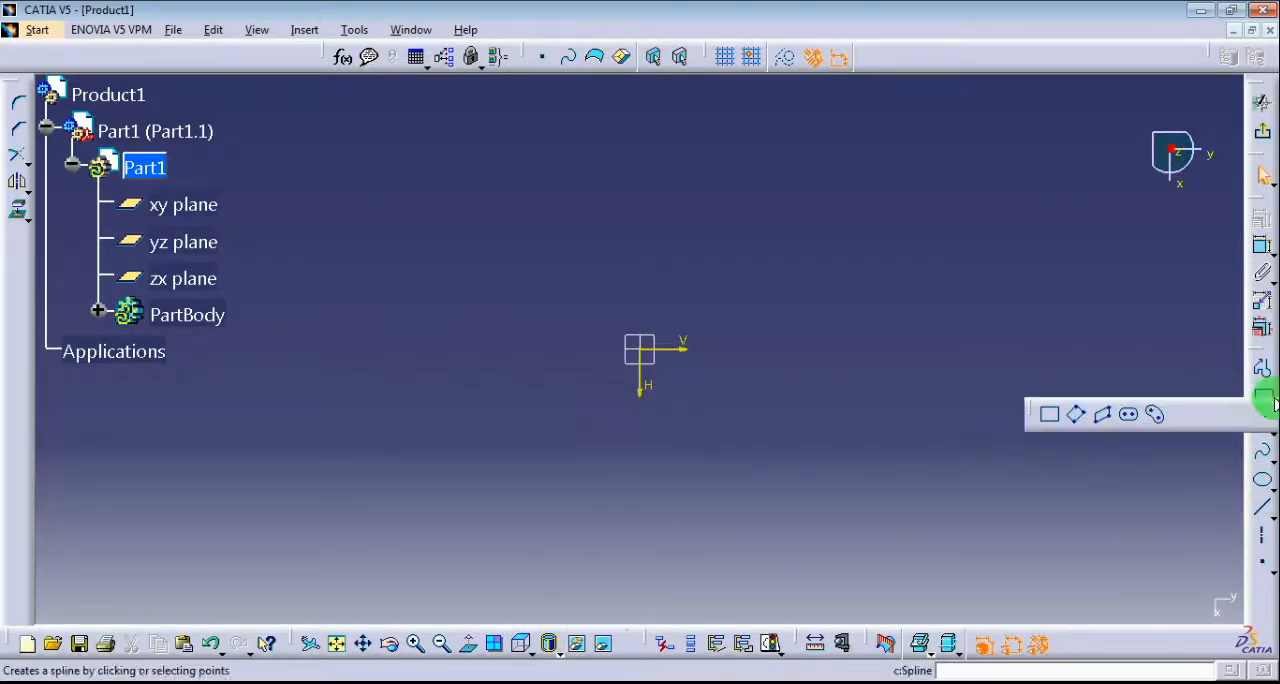
left_click(640, 349)
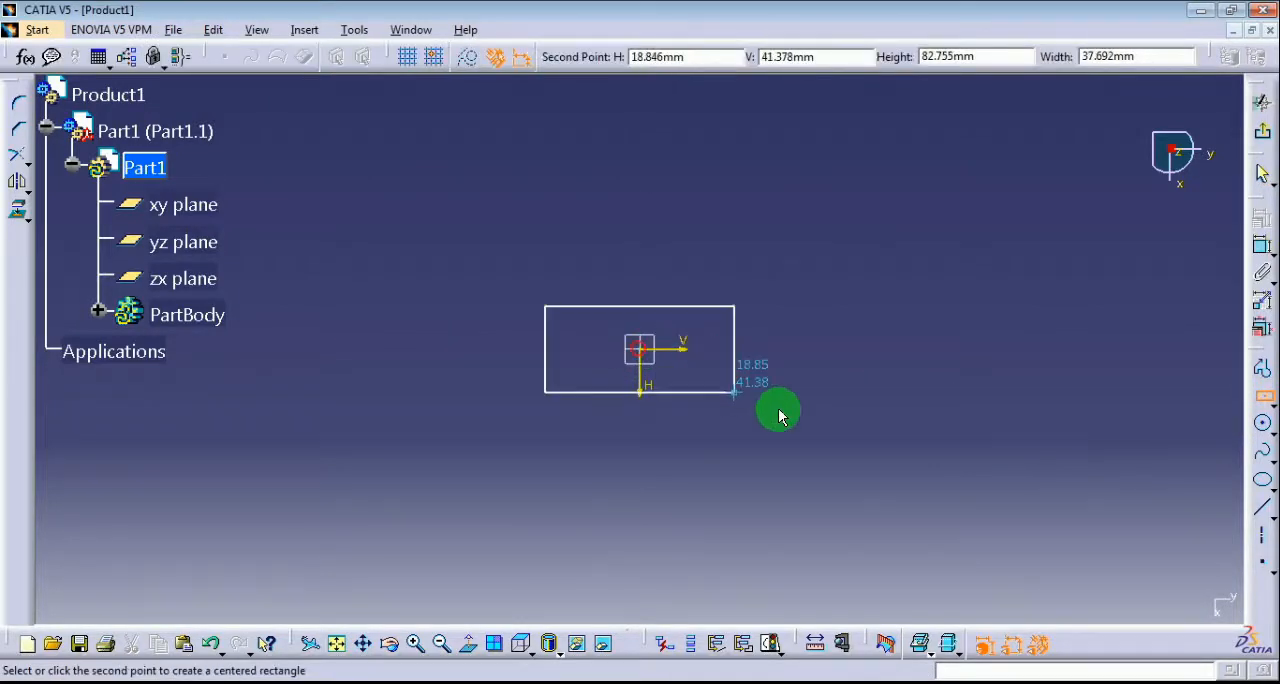
left_click(817, 458)
left_click(812, 512)
Sketch a smaller rectangle about 29 mm tall inside the large rectangle, near its lower right corner.
left_click(1263, 423)
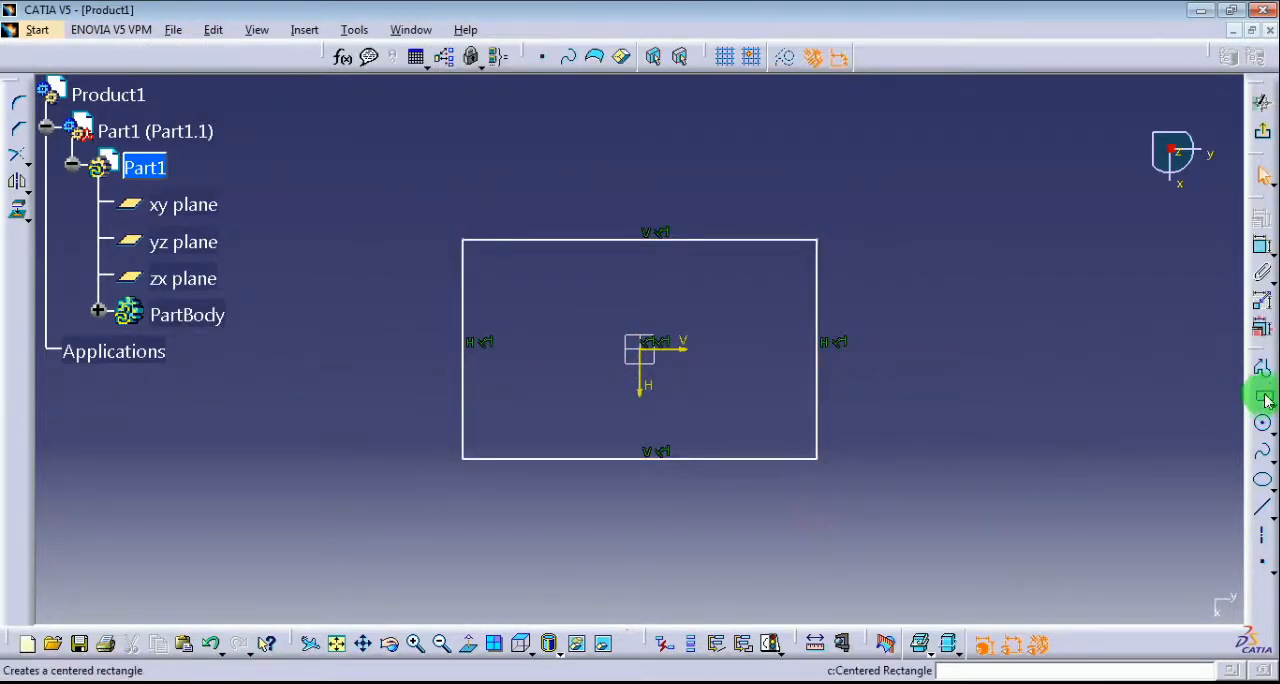
left_click_drag(1265, 400, 1049, 414)
left_click(713, 372)
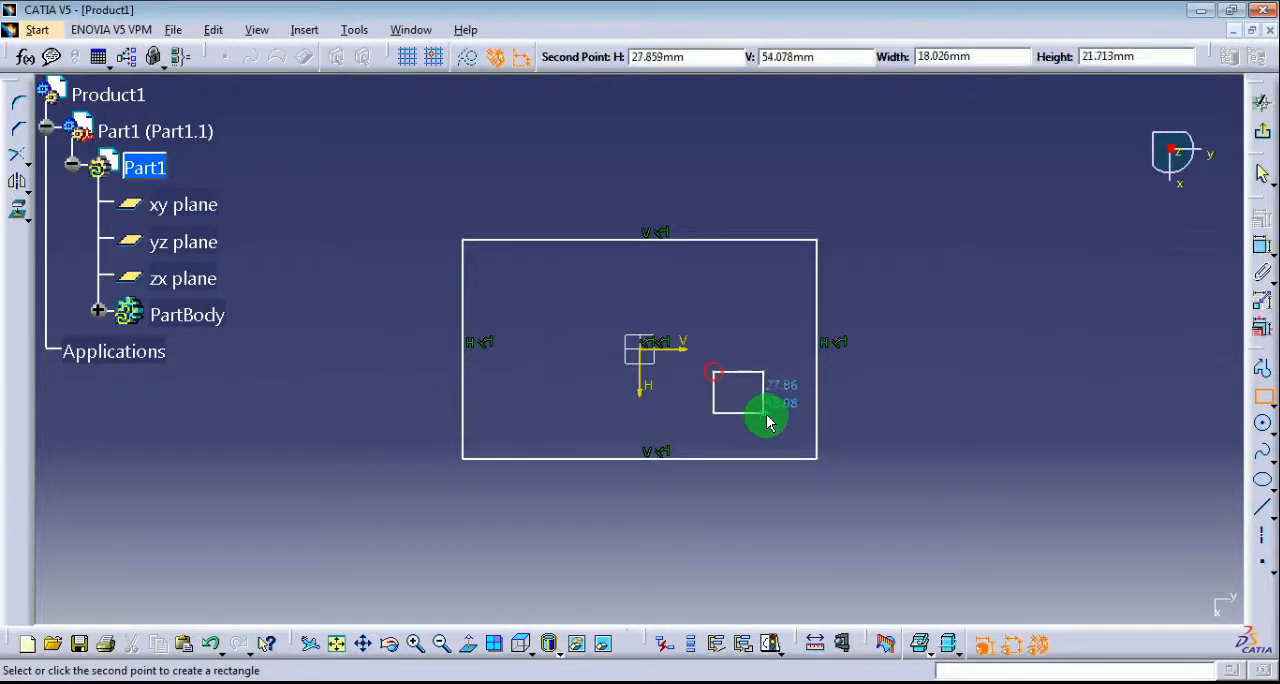
left_click(792, 438)
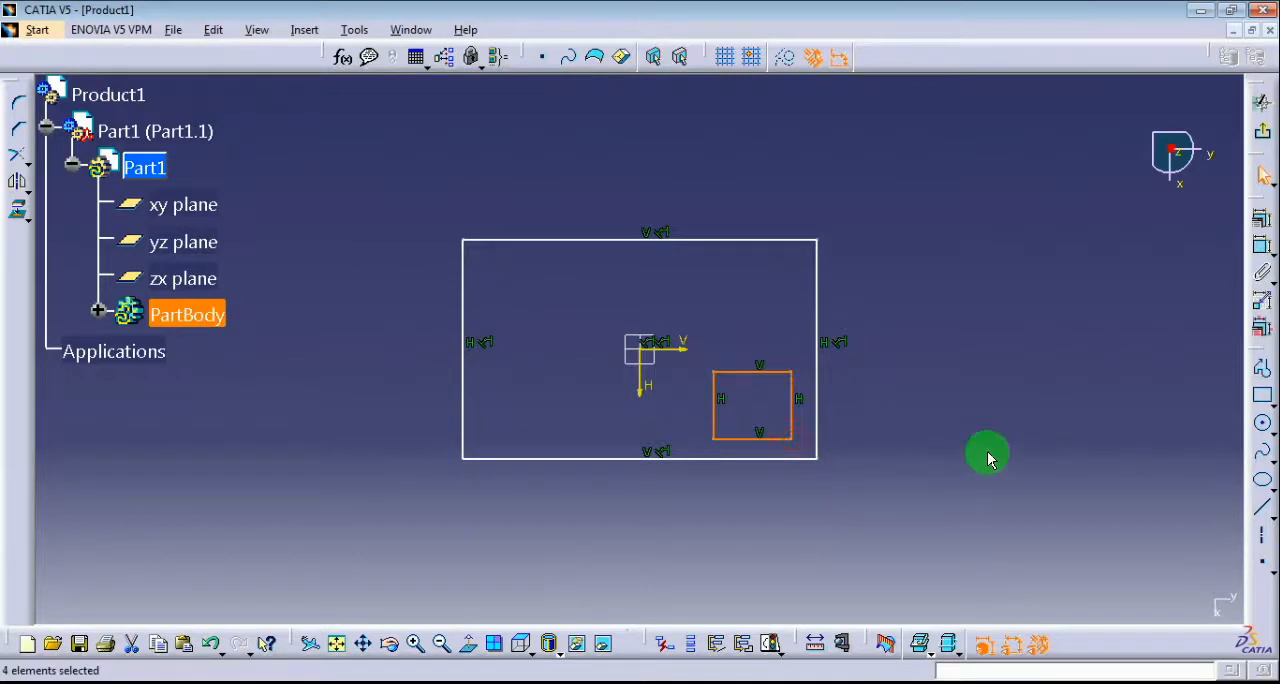
left_click(988, 458)
Sketch a circle about 17 mm in diameter inside the large rectangle, near its upper left corner.
left_click(1262, 423)
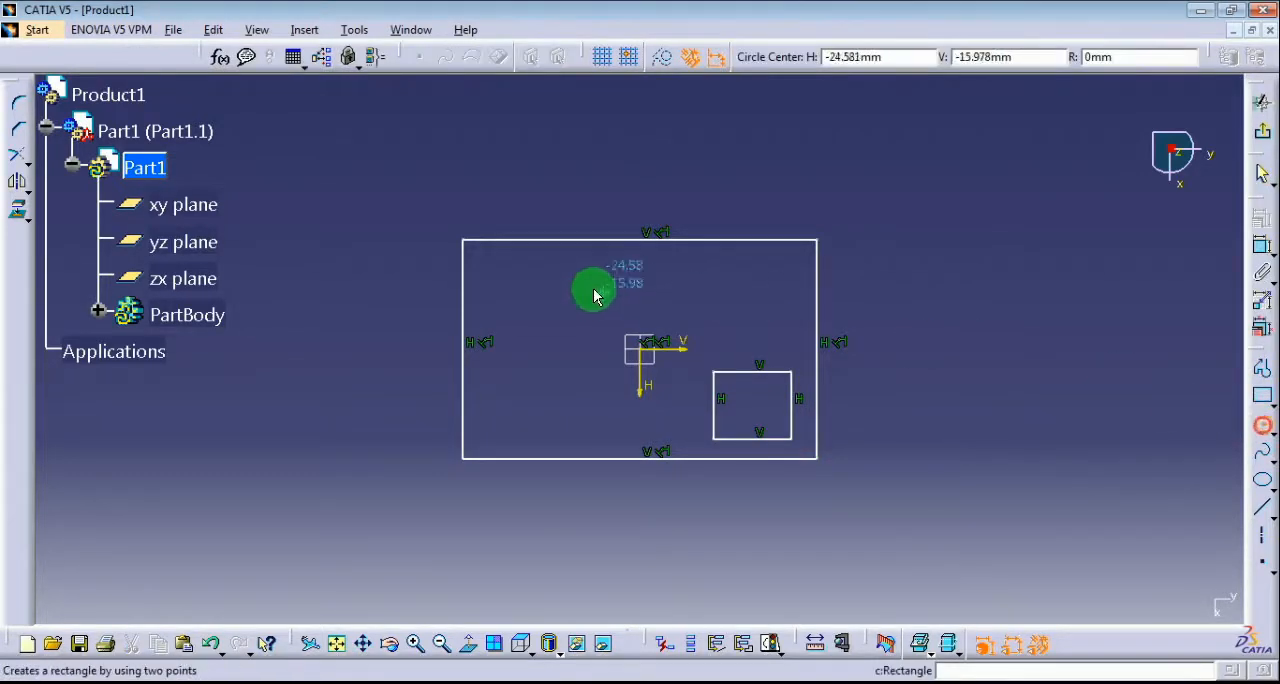
left_click(516, 288)
left_click(528, 308)
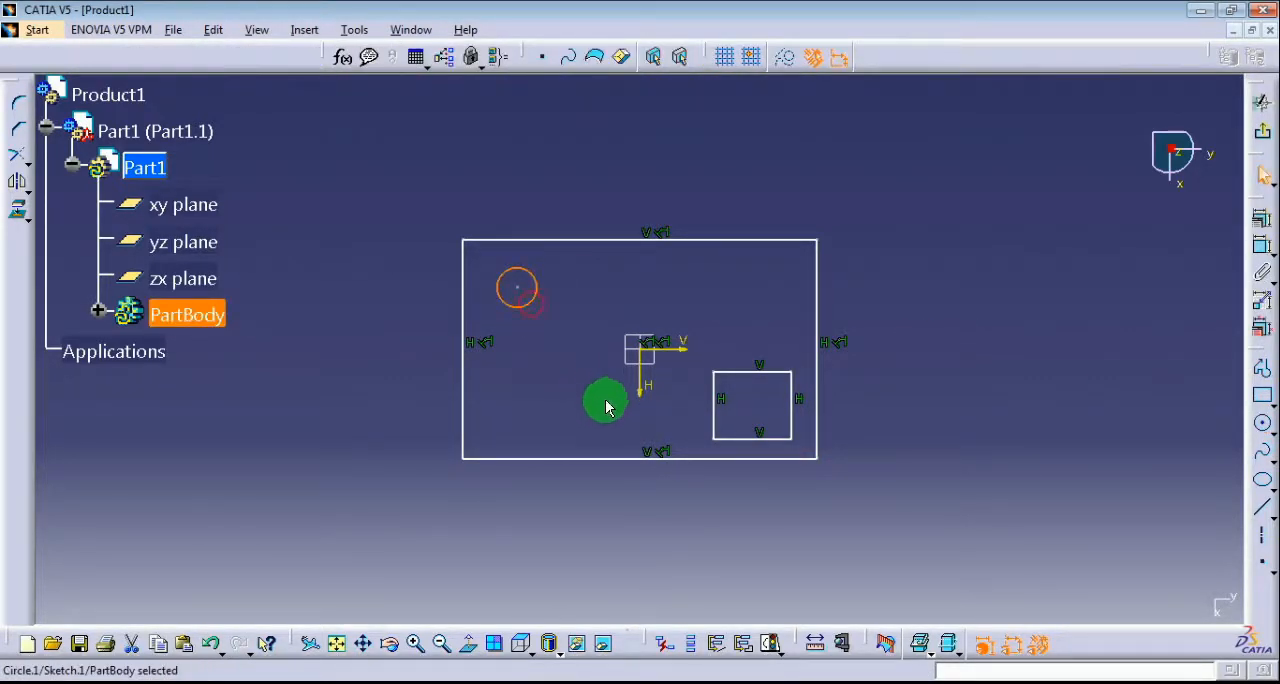
left_click(578, 510)
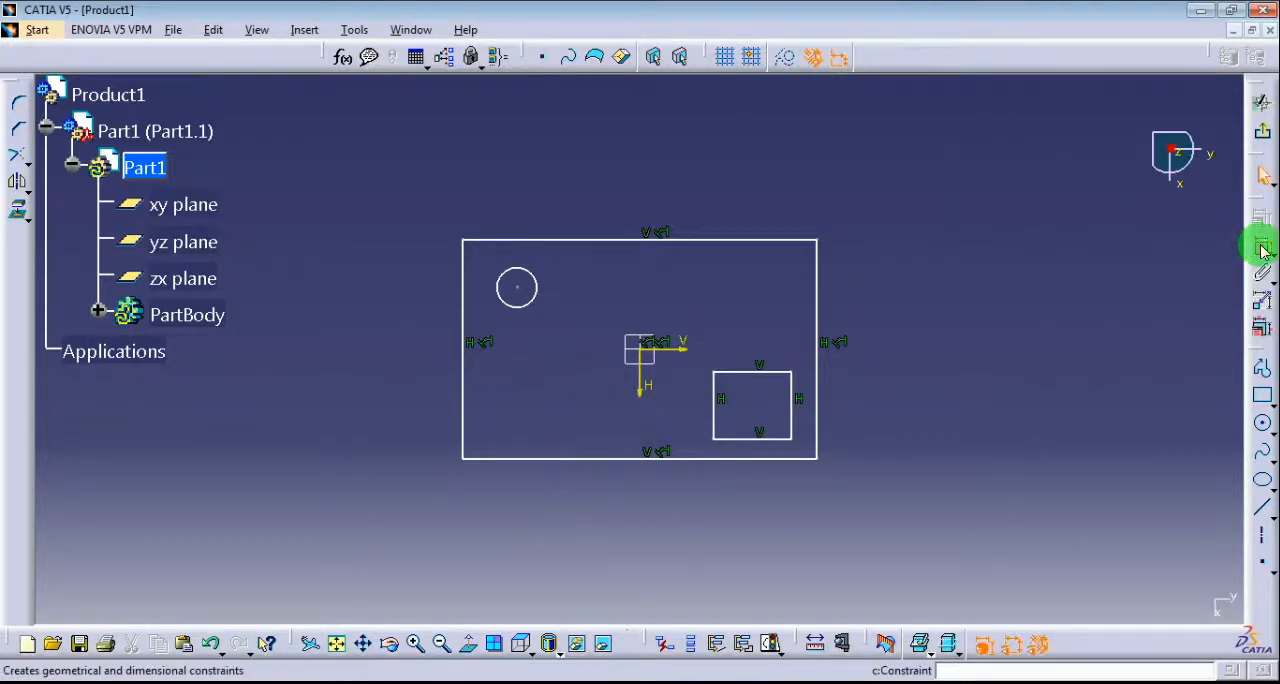
Dimension the circle's diameter and set it to 20 mm.
left_click(527, 276)
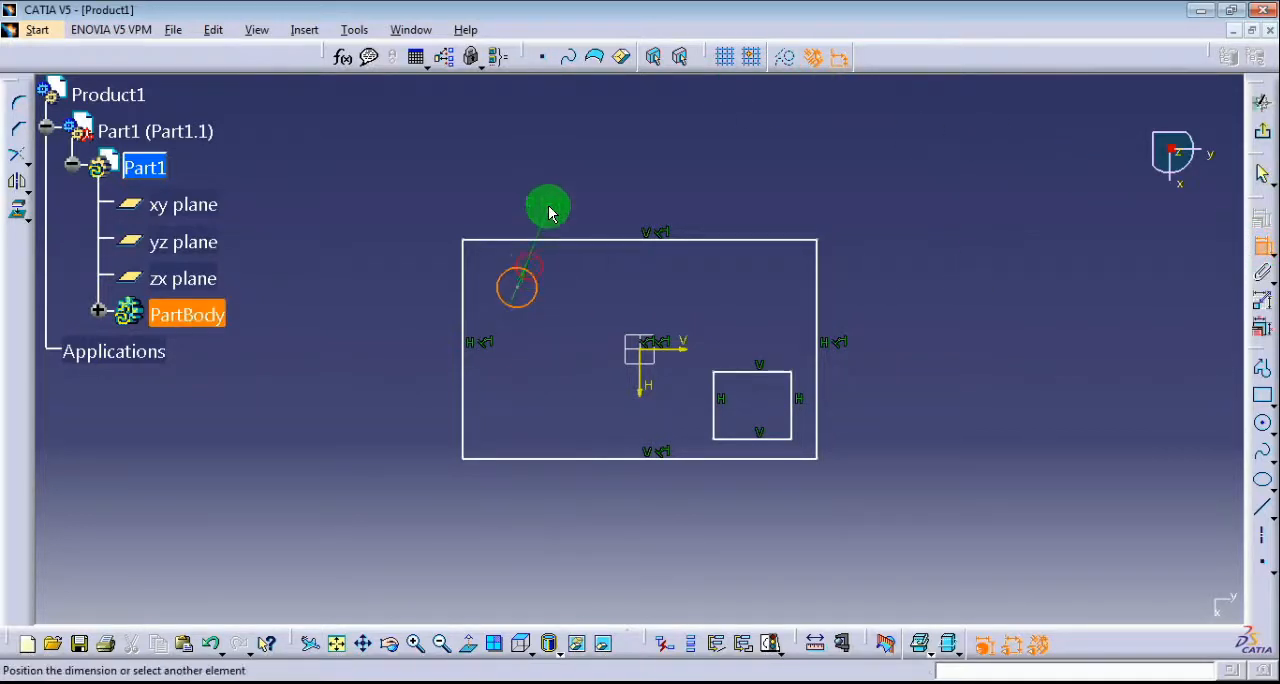
left_click(556, 210)
double_click(557, 210)
type("2")
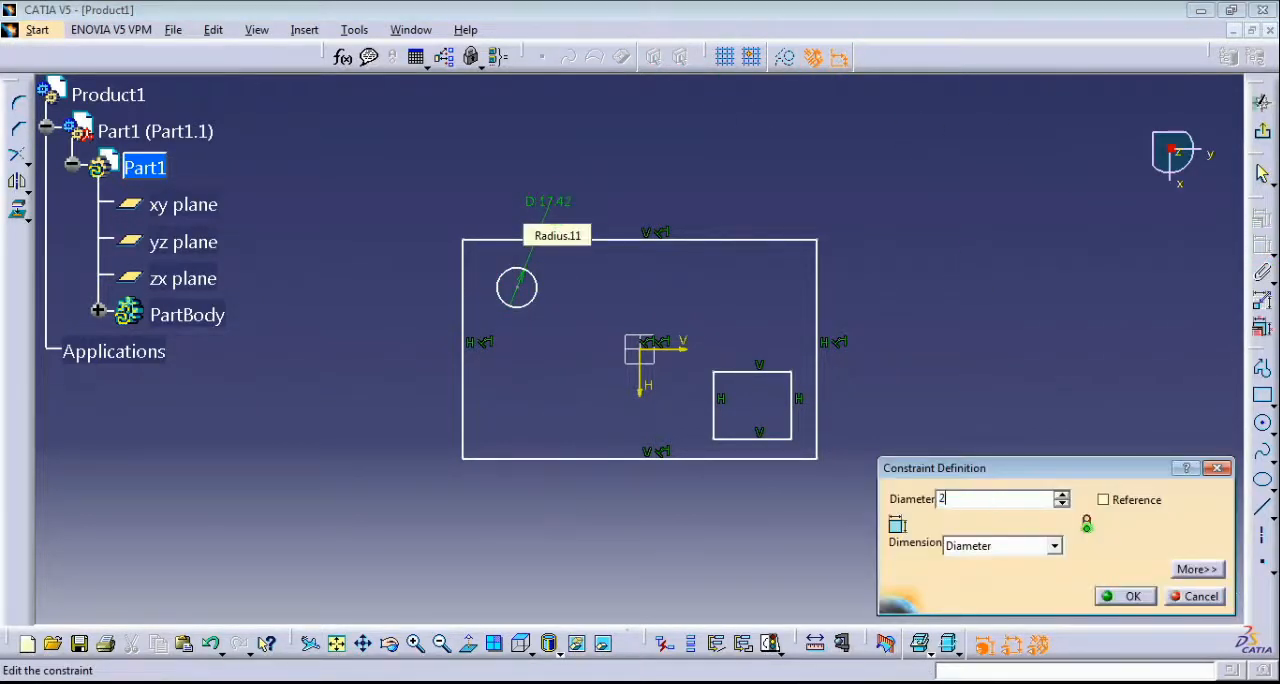
type("0")
key("Return")
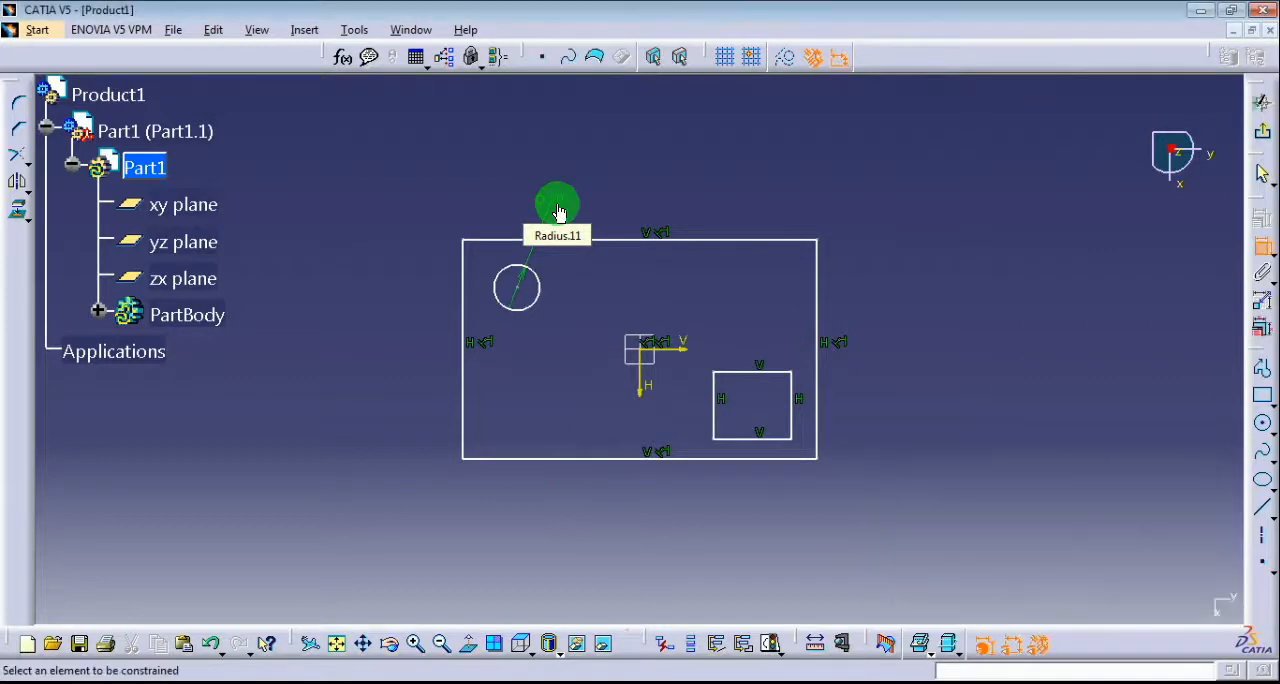
Dimension the small rectangle with a horizontal length of 35 mm and a vertical height of 20 mm.
left_click(748, 344)
left_click(748, 371)
left_click(759, 345)
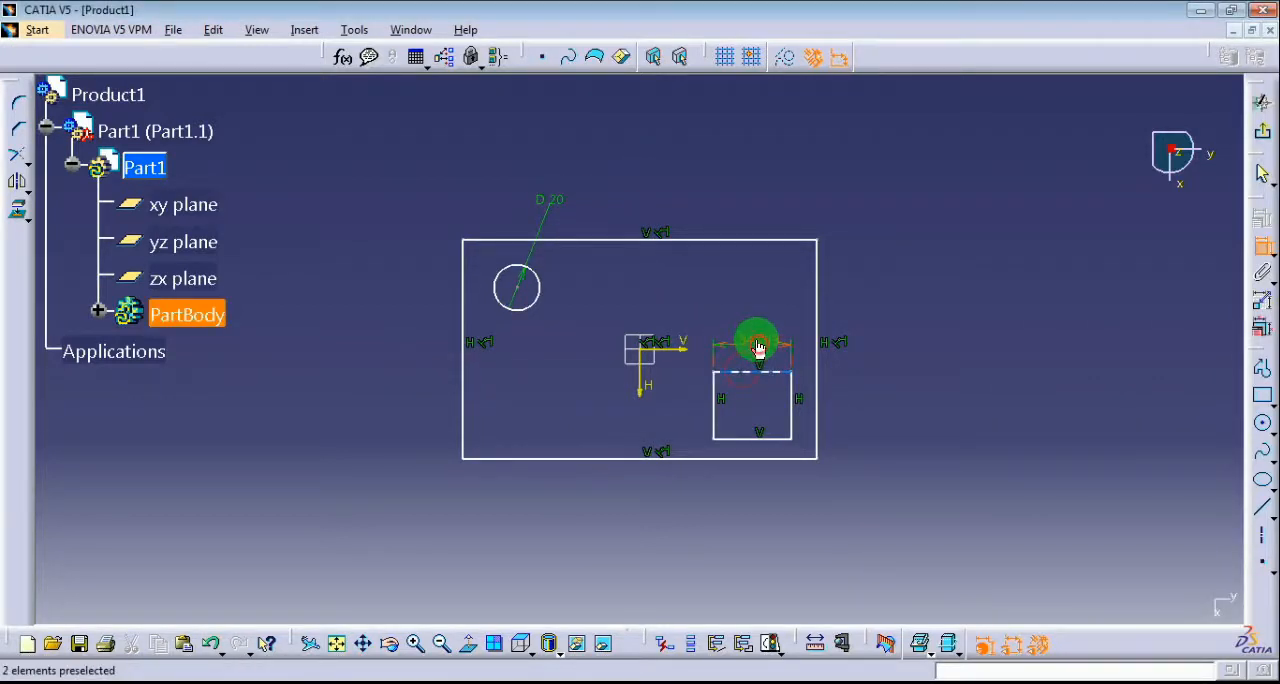
double_click(757, 342)
key("Return")
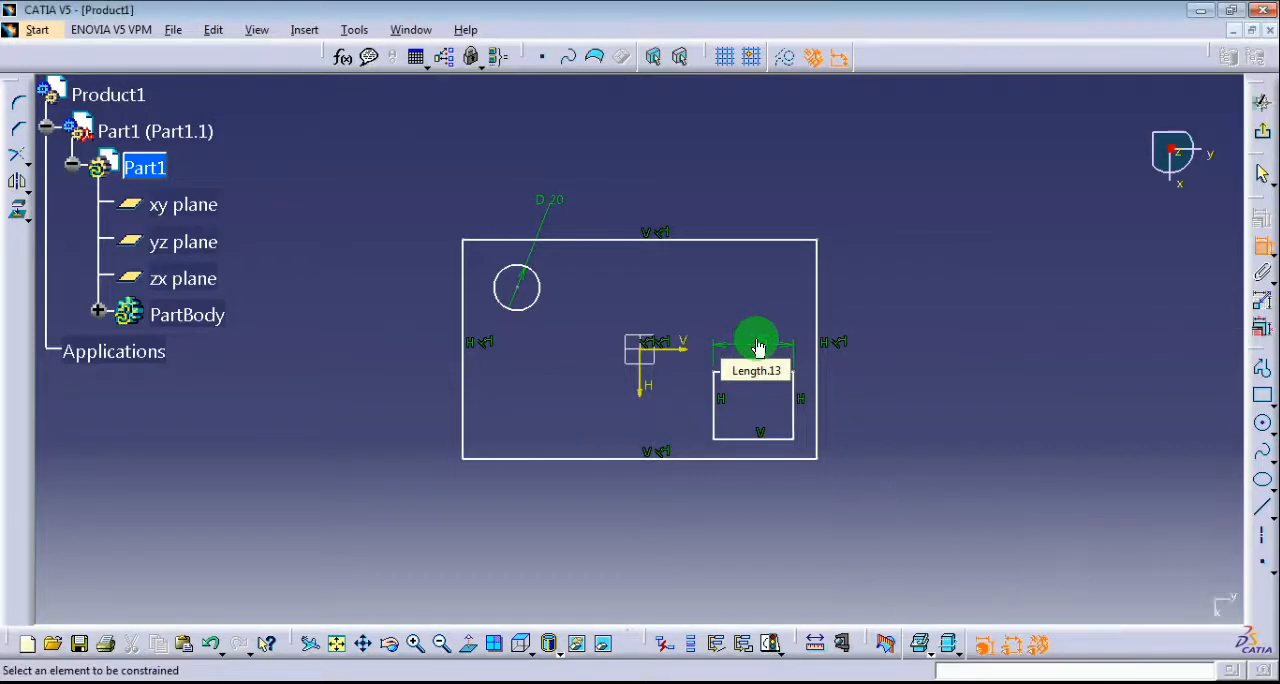
left_click(692, 412)
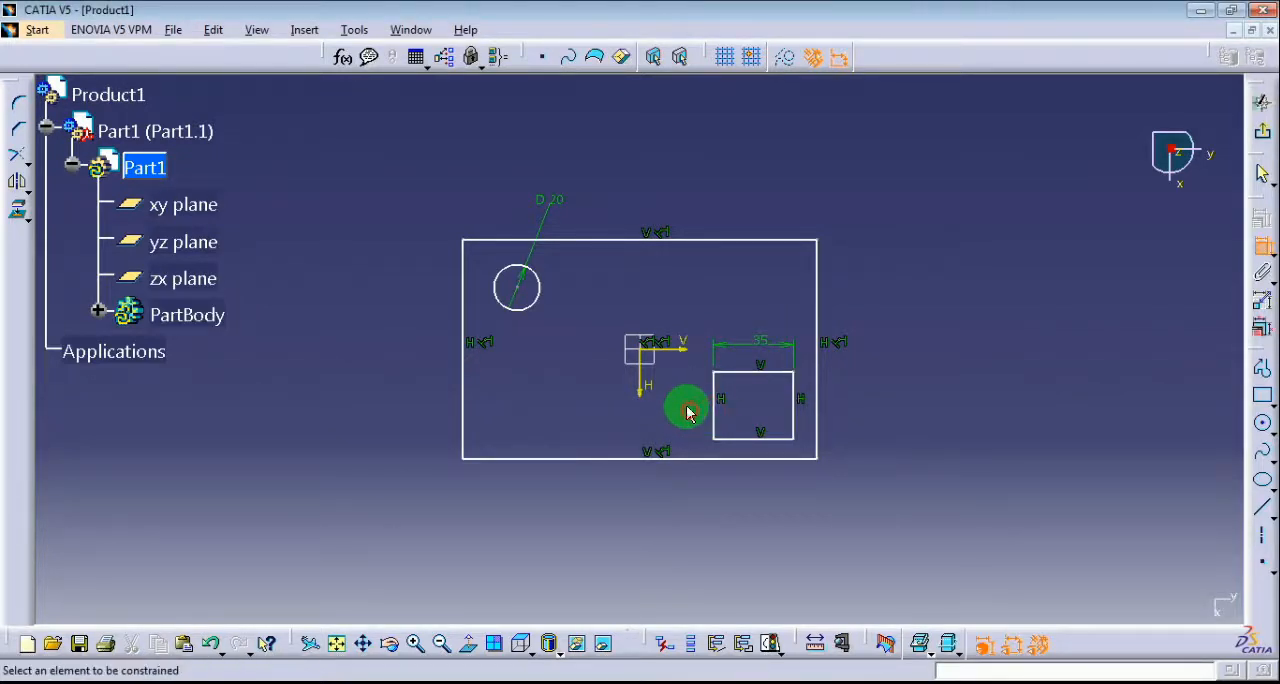
double_click(680, 408)
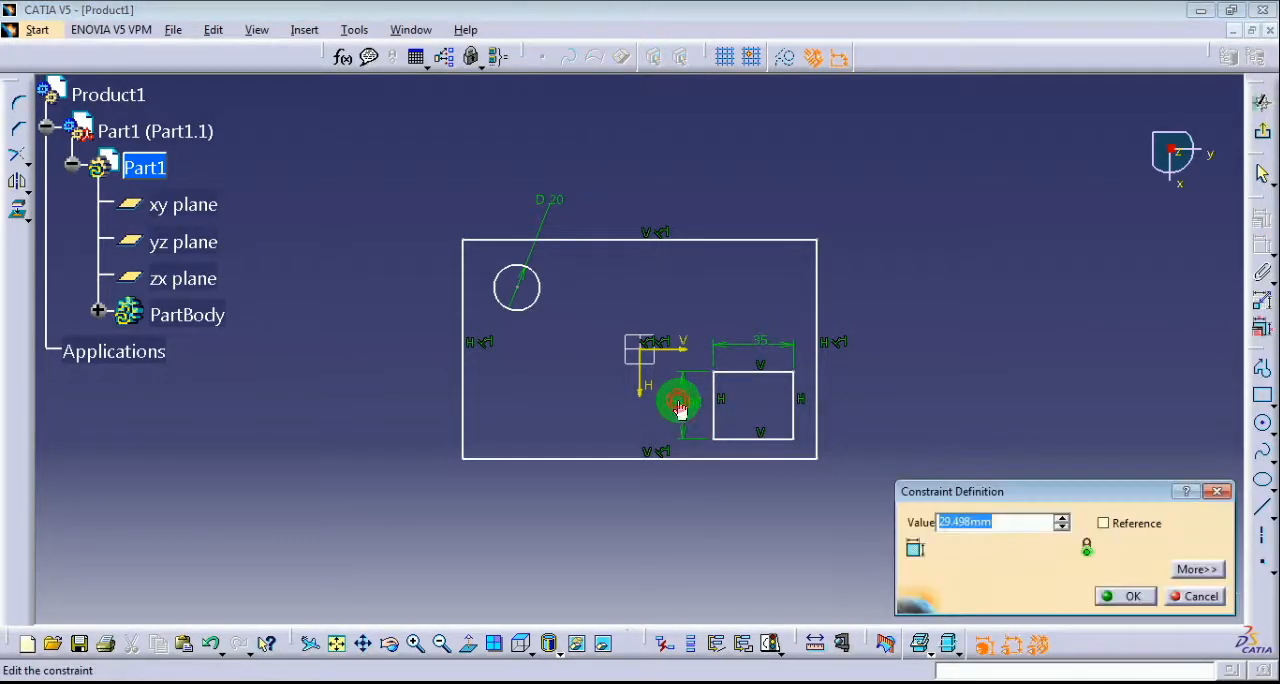
type("20")
key("Return")
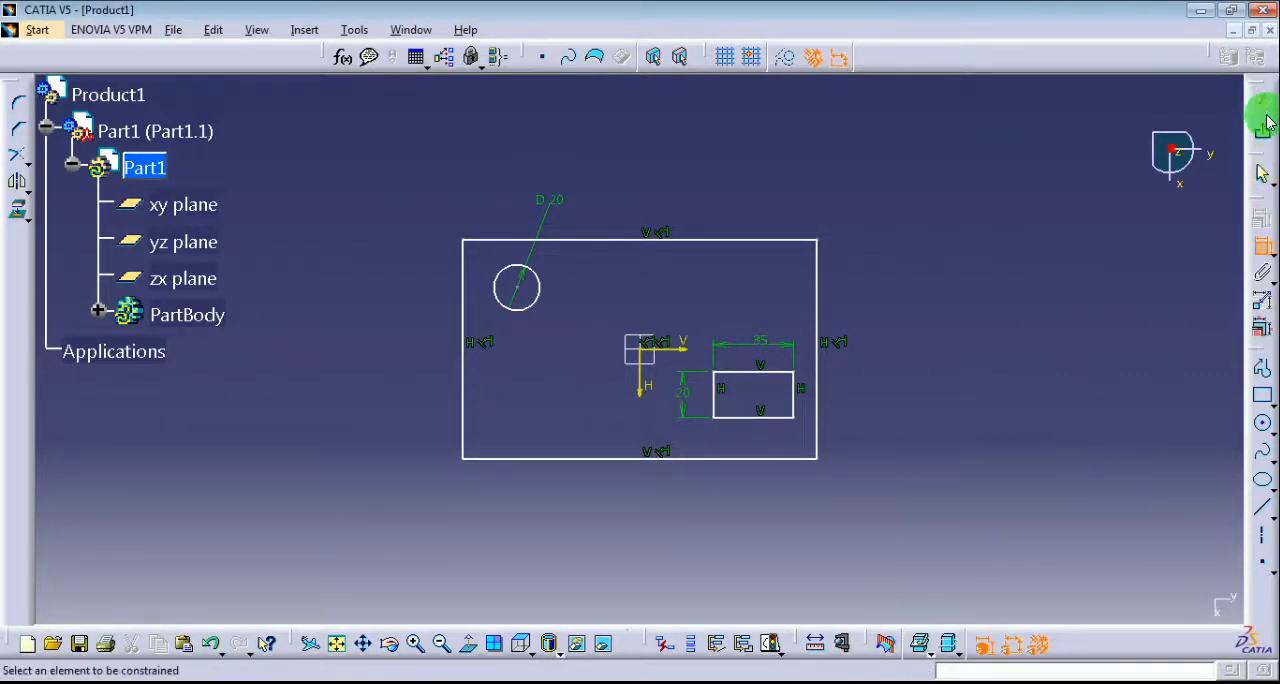
Exit the sketch and pad the profile to a length of 20 mm.
left_click(1263, 130)
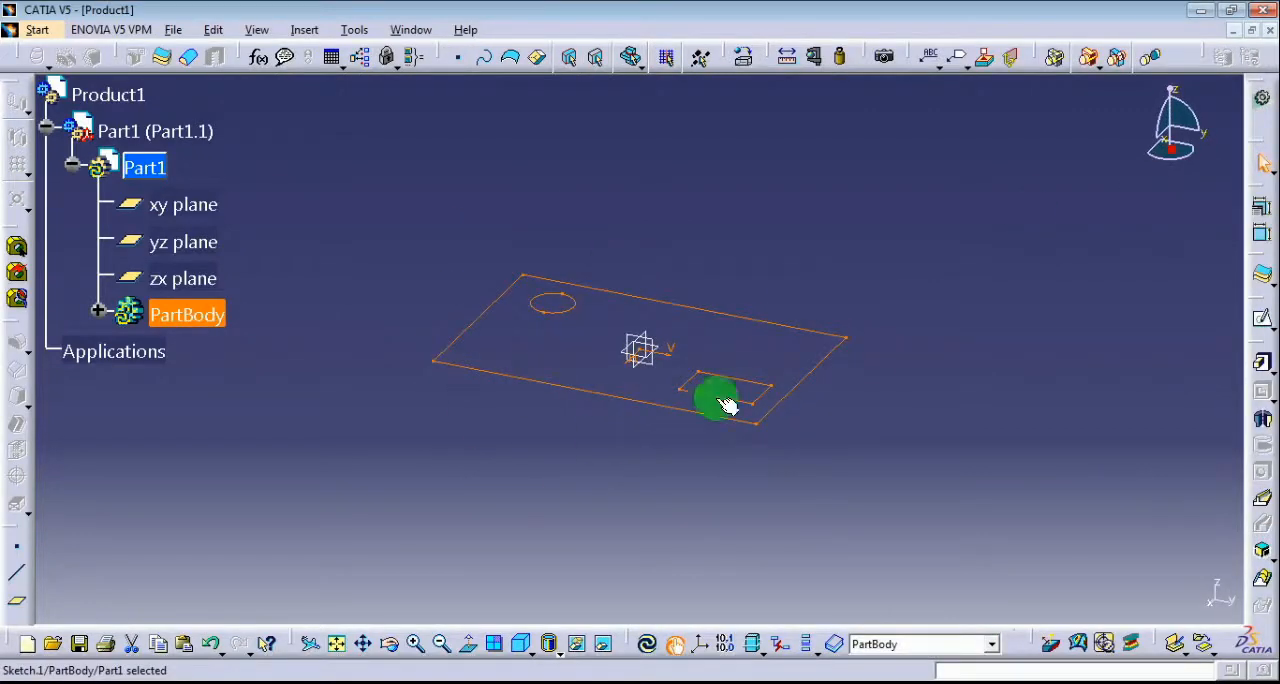
left_click(1258, 365)
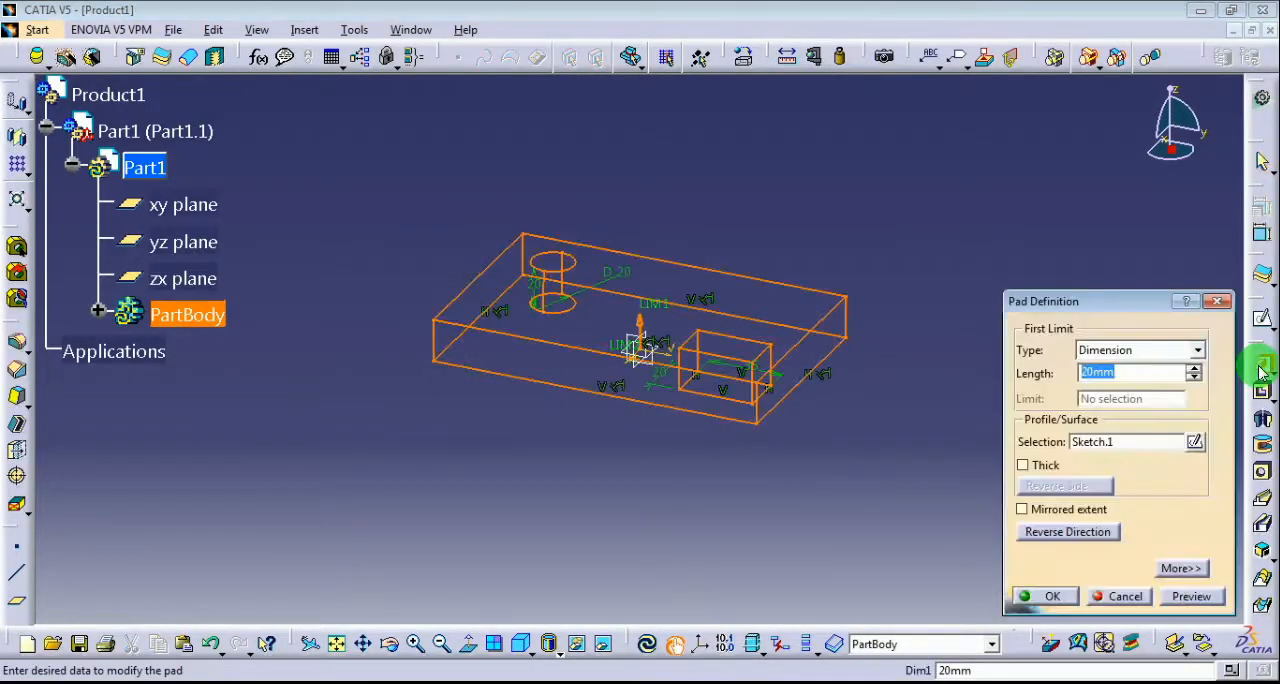
left_click(1057, 595)
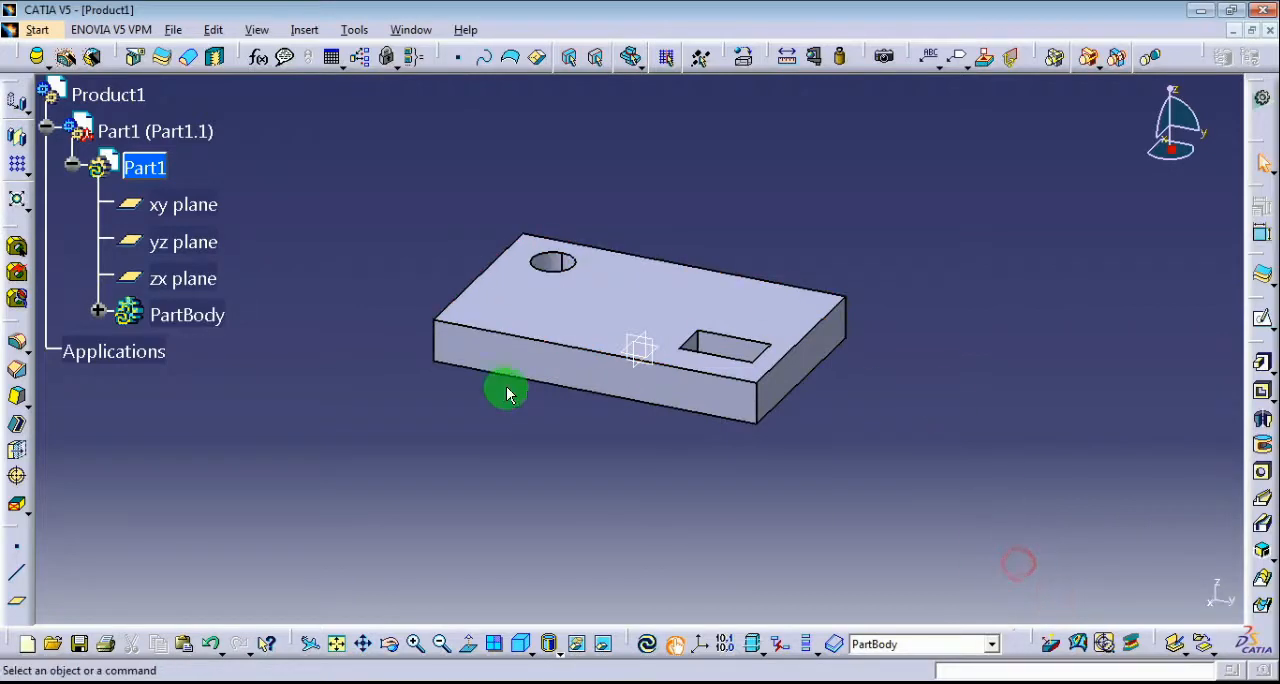
Return to editing the Product1 assembly and collapse the inner Part1 branch in the tree.
right_click(104, 104)
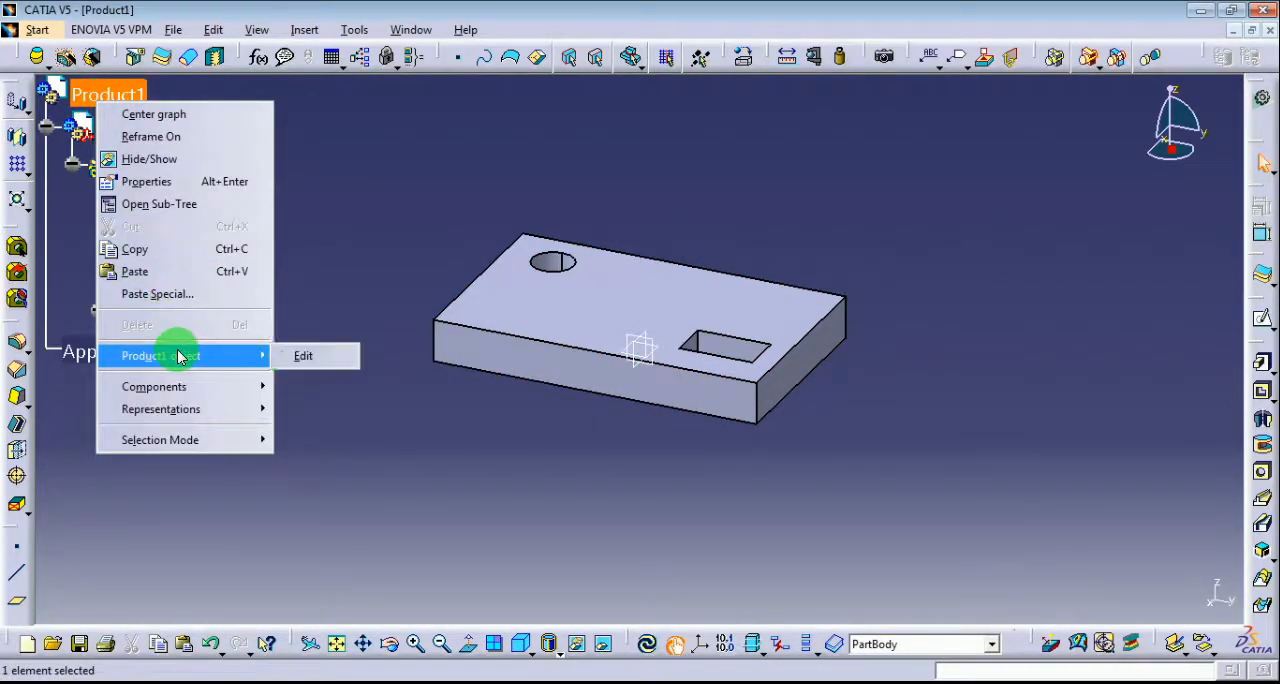
left_click(312, 356)
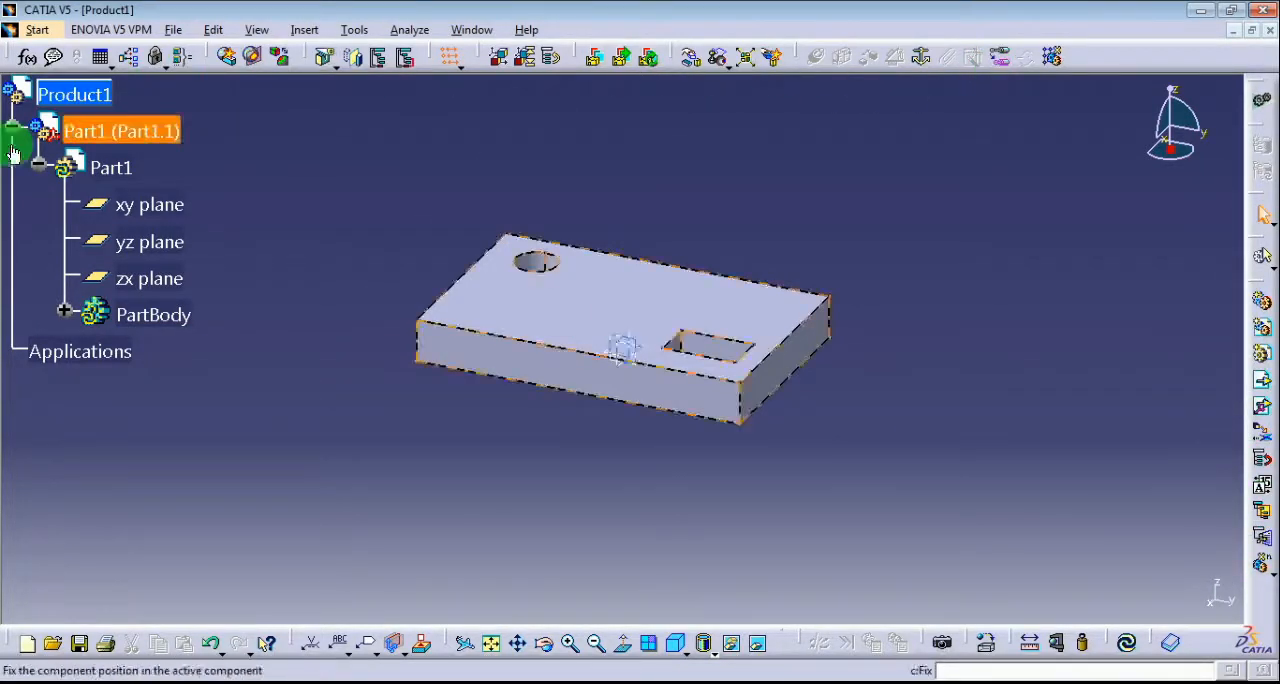
left_click(39, 168)
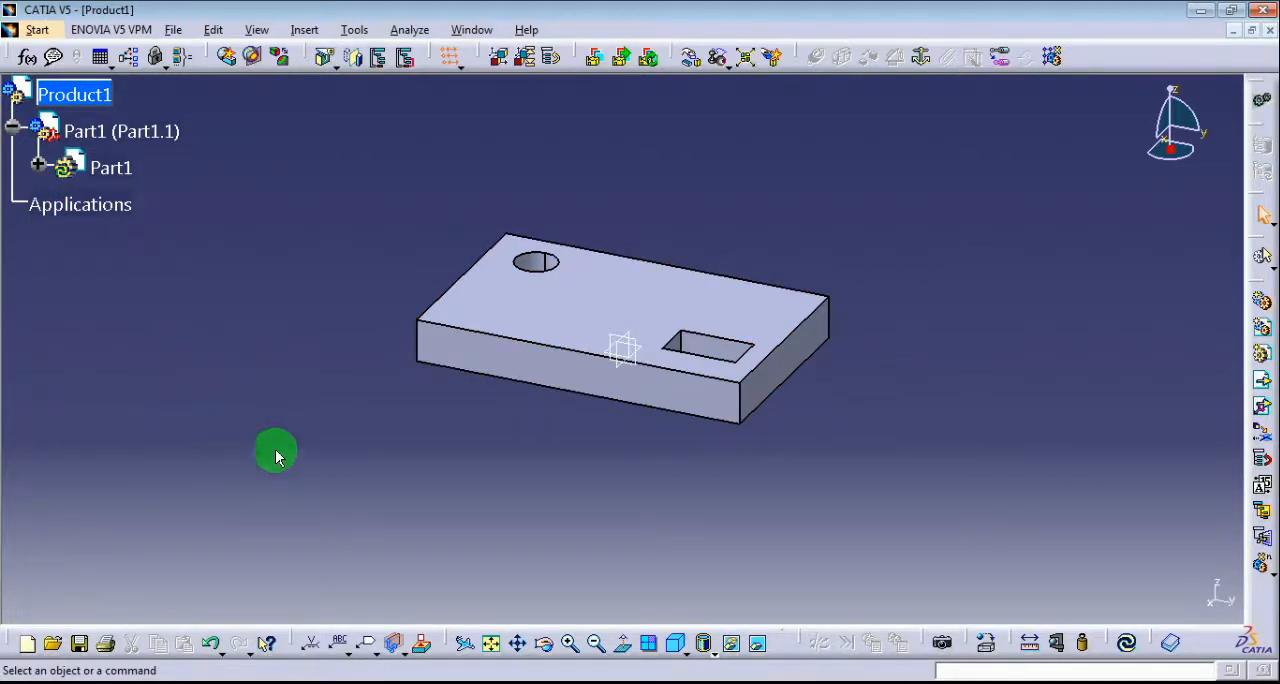
Insert a new part under Product1, using the assembly origin as its origin point.
left_click(1259, 364)
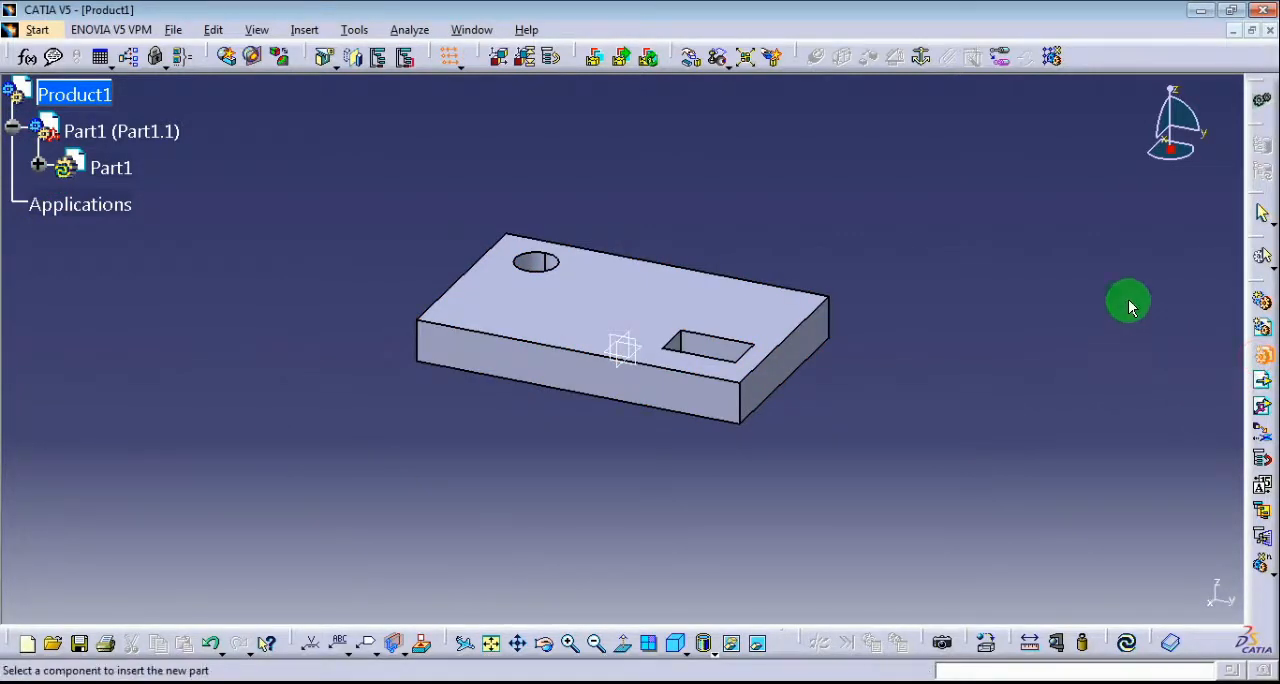
left_click(84, 94)
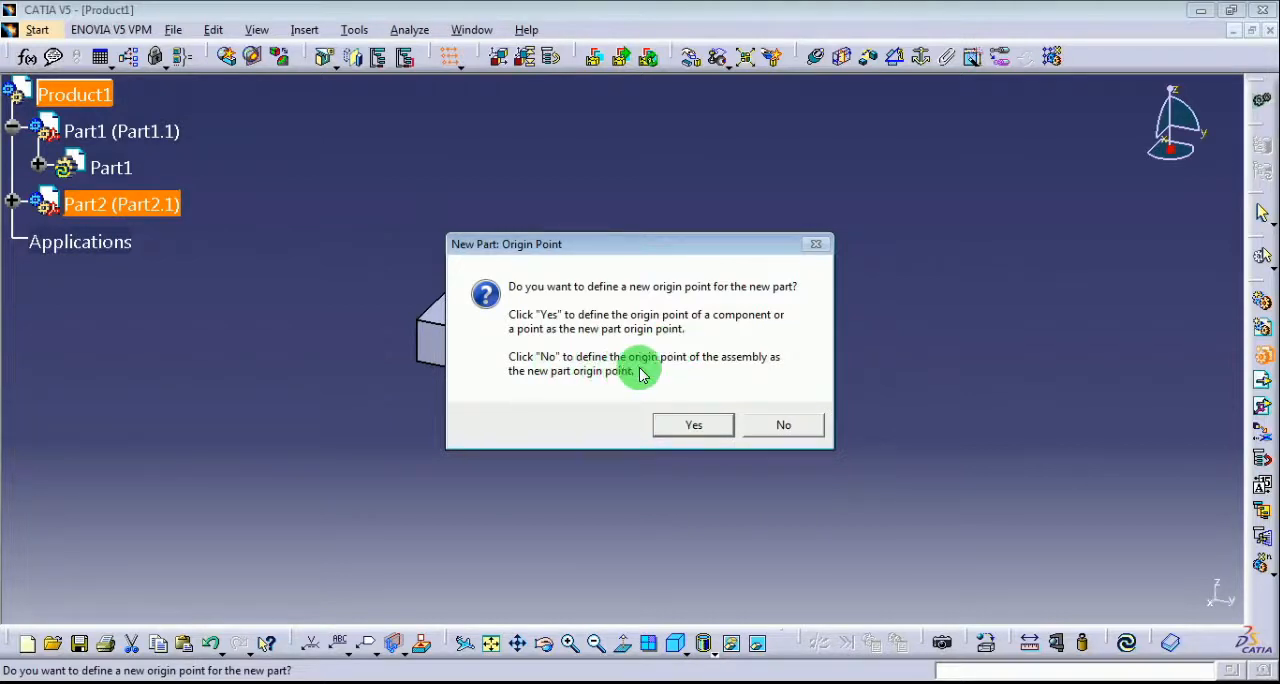
left_click(786, 426)
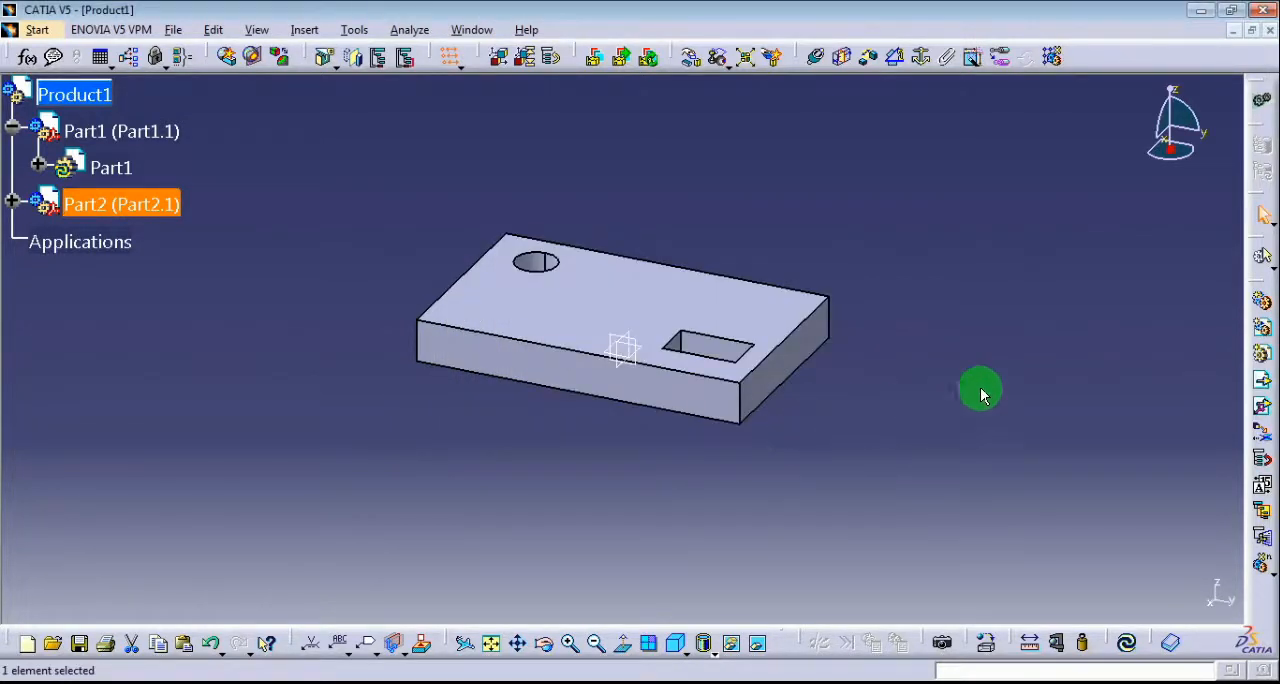
Expand the Part2 branch under Product1 and open the inner Part2 for in-context editing.
left_click(14, 206)
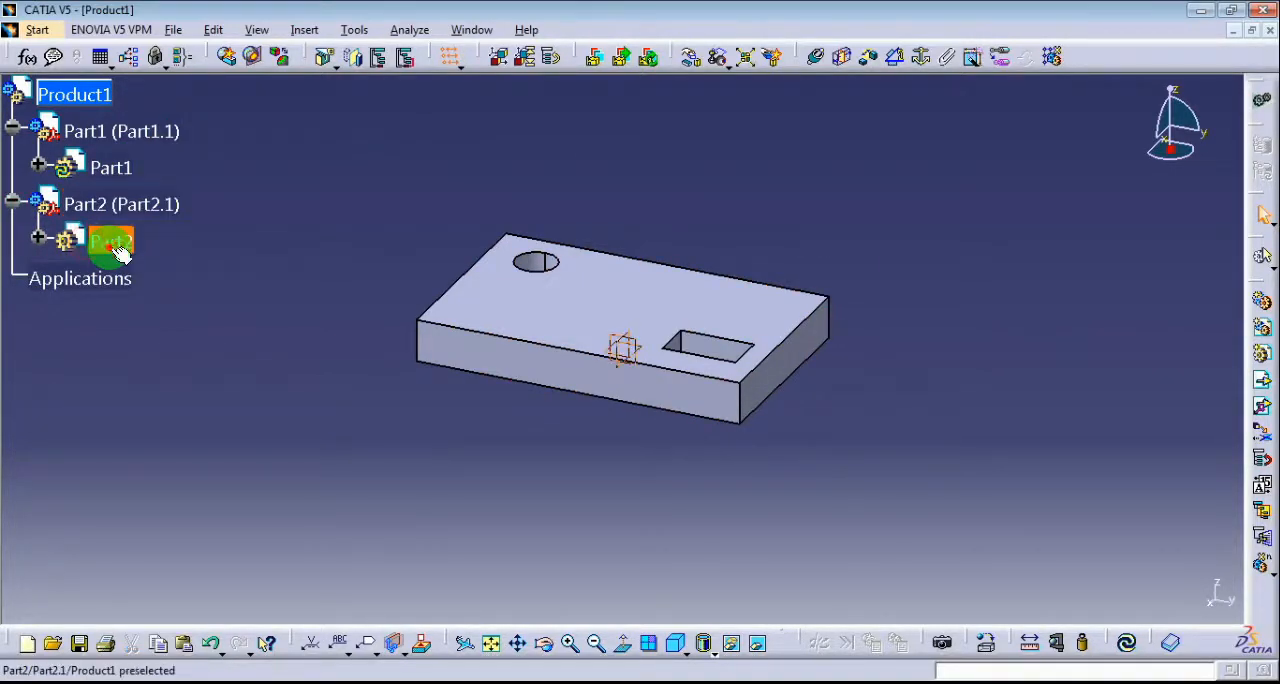
right_click(110, 246)
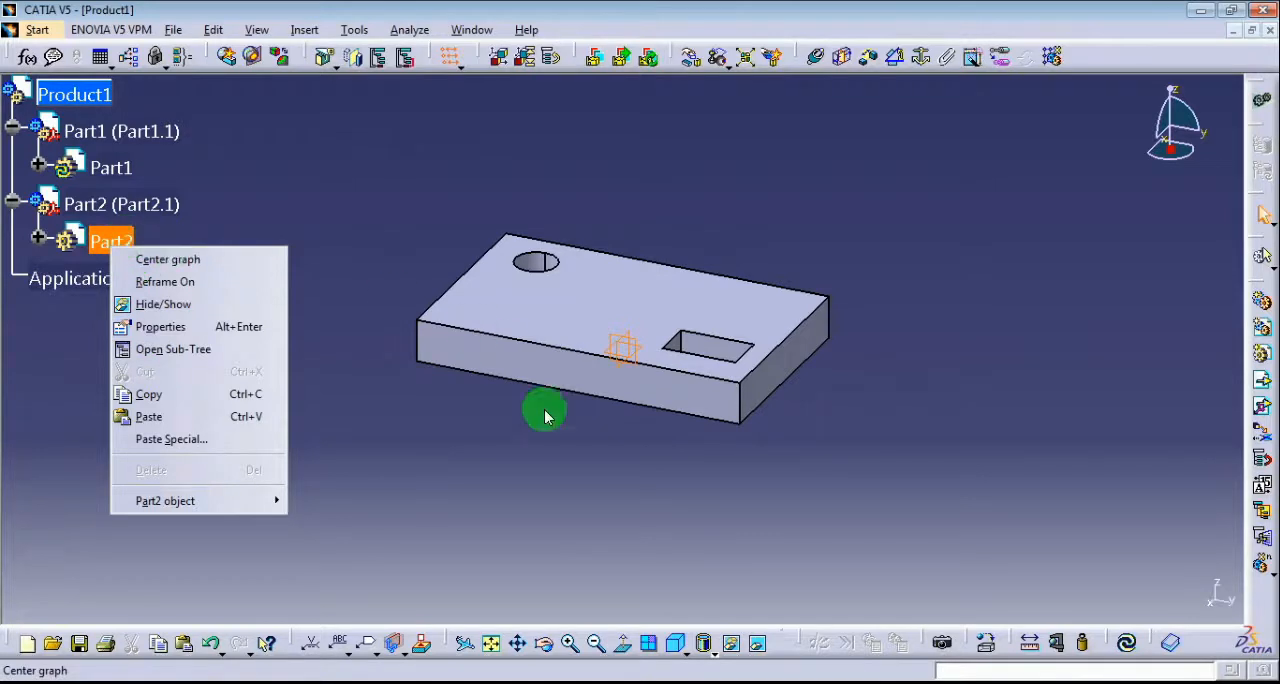
mouse_move(250, 501)
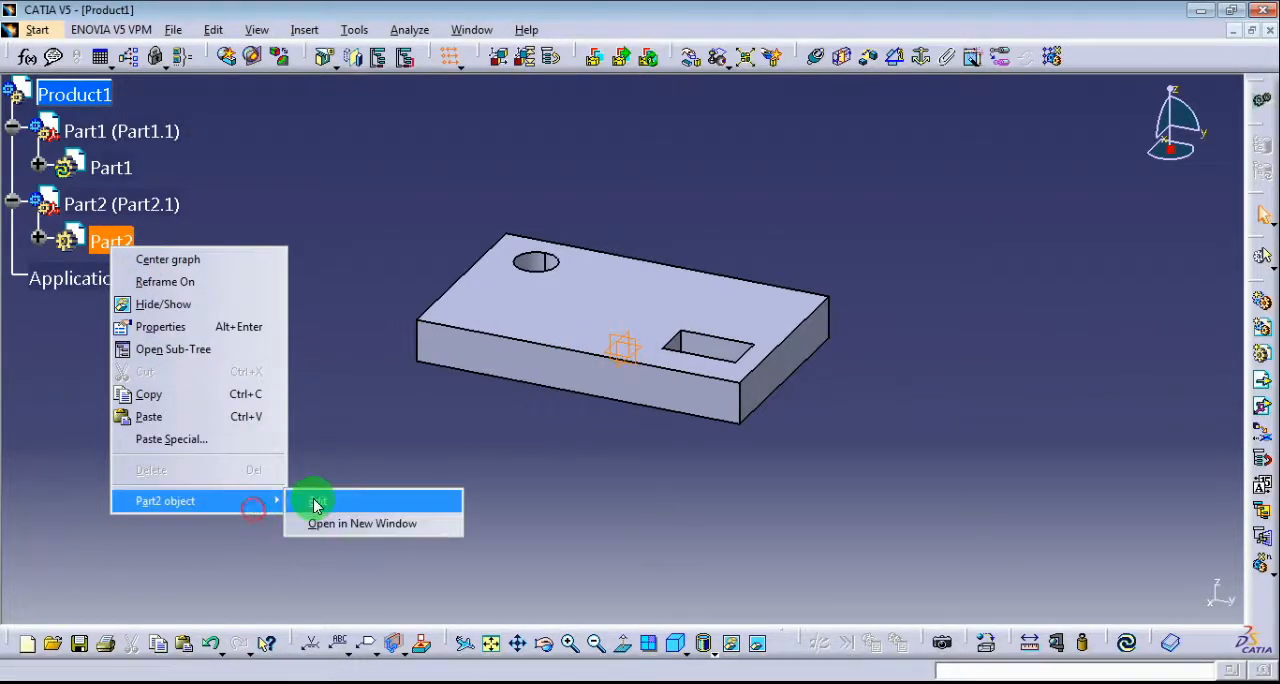
left_click(313, 500)
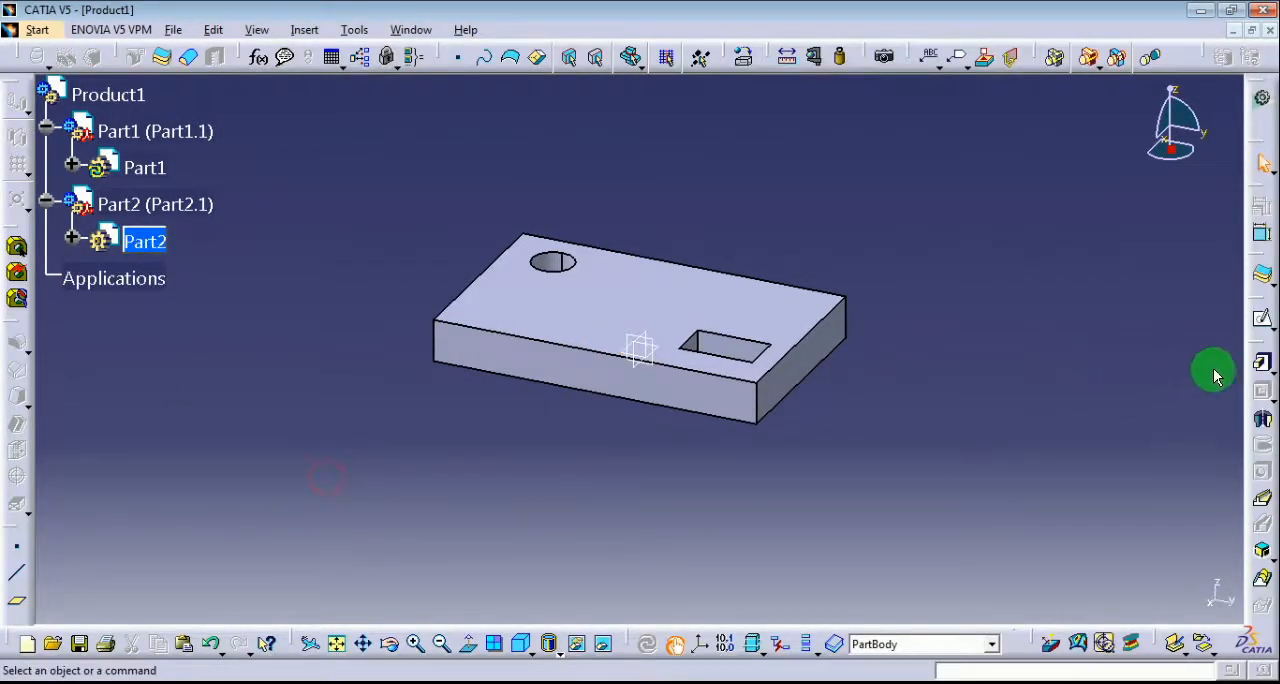
Start a sketch on the plate's top face and draw a circle of about 14.7 mm radius around the circular hole.
left_click(1261, 322)
left_click(638, 290)
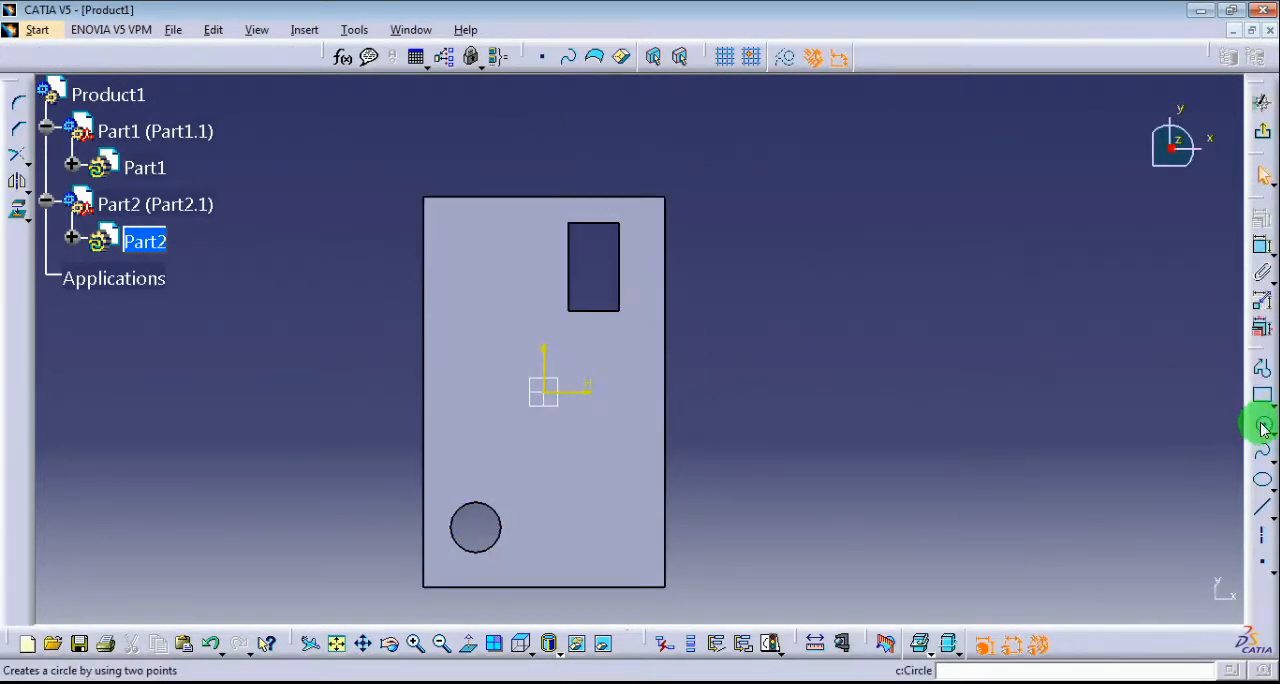
left_click(1262, 428)
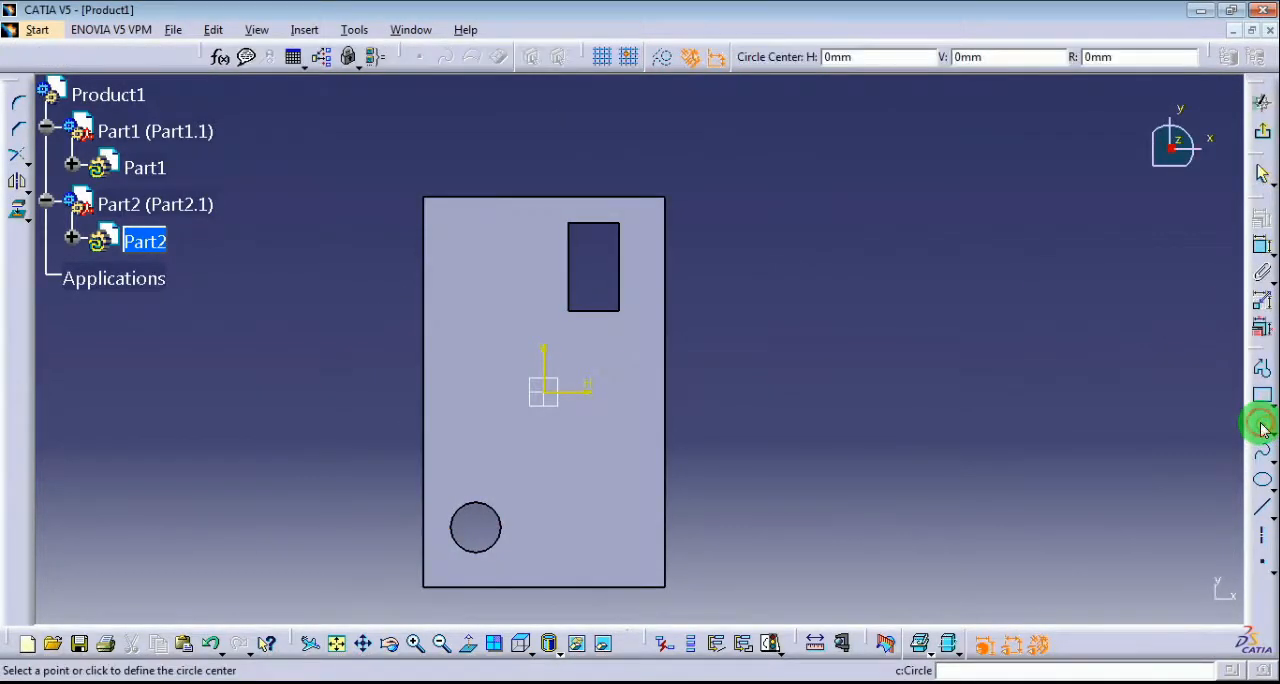
left_click(476, 528)
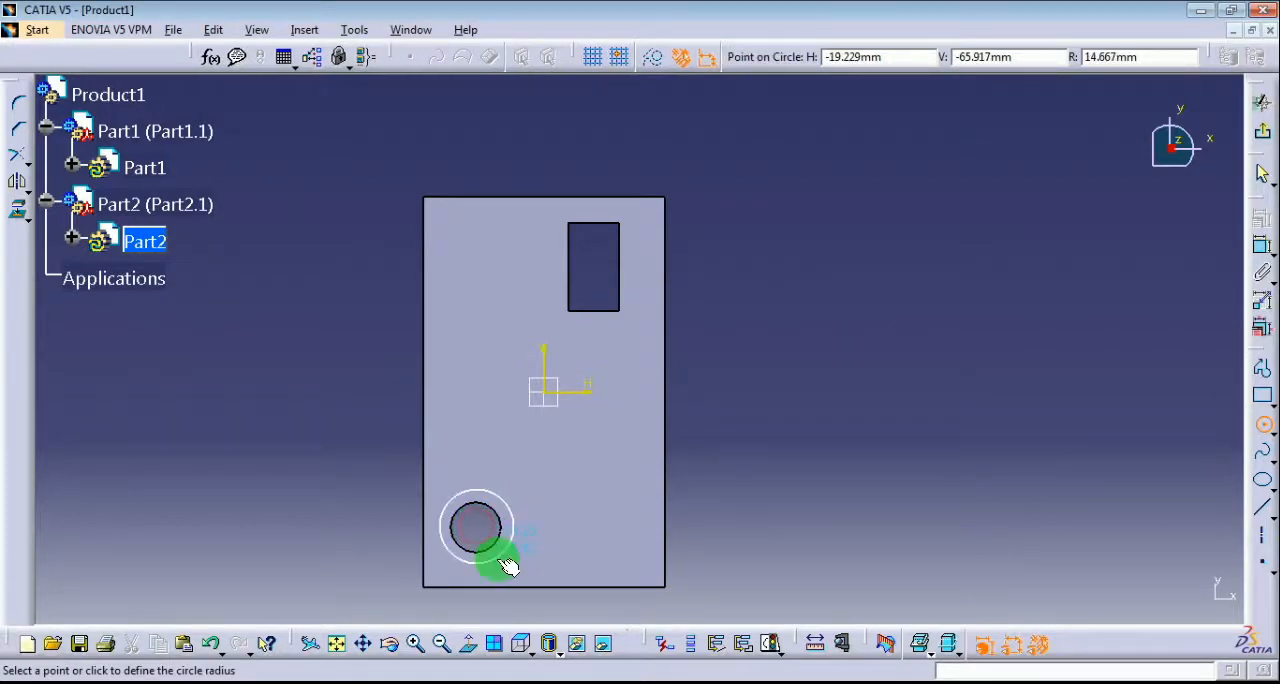
left_click(508, 566)
left_click(785, 508)
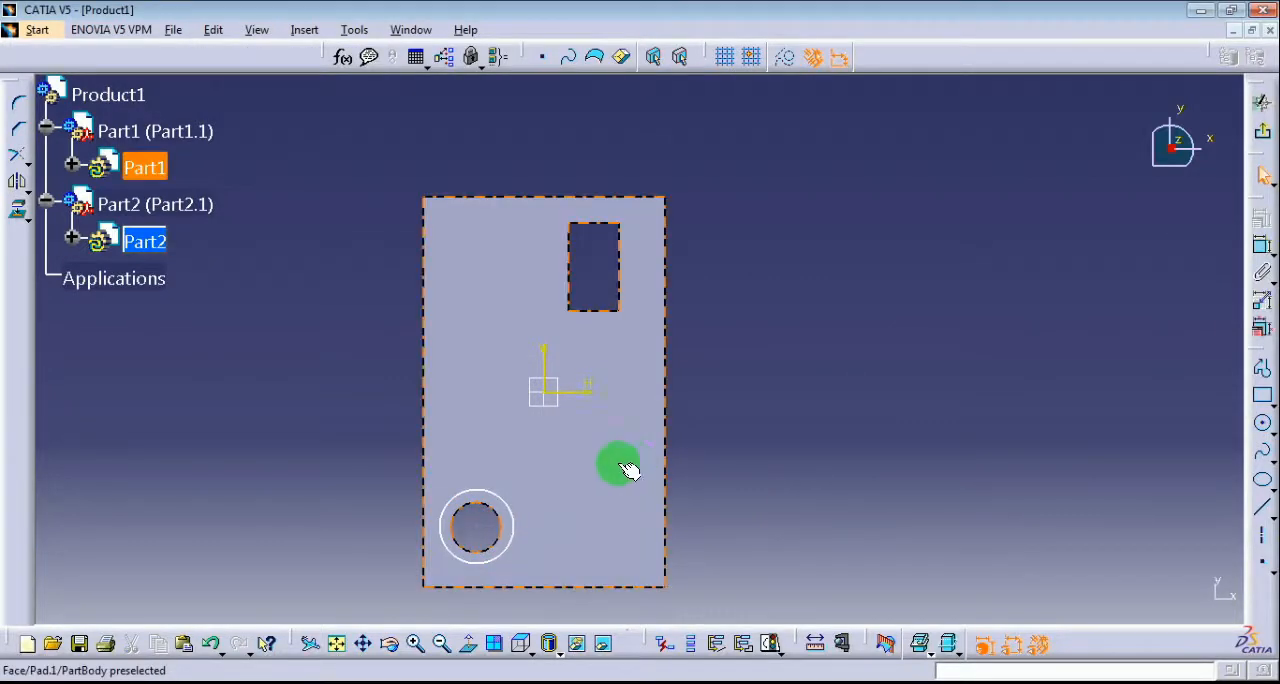
Constrain the circle coincident with the edge of the plate's circular hole and exit the sketch.
left_click(500, 511)
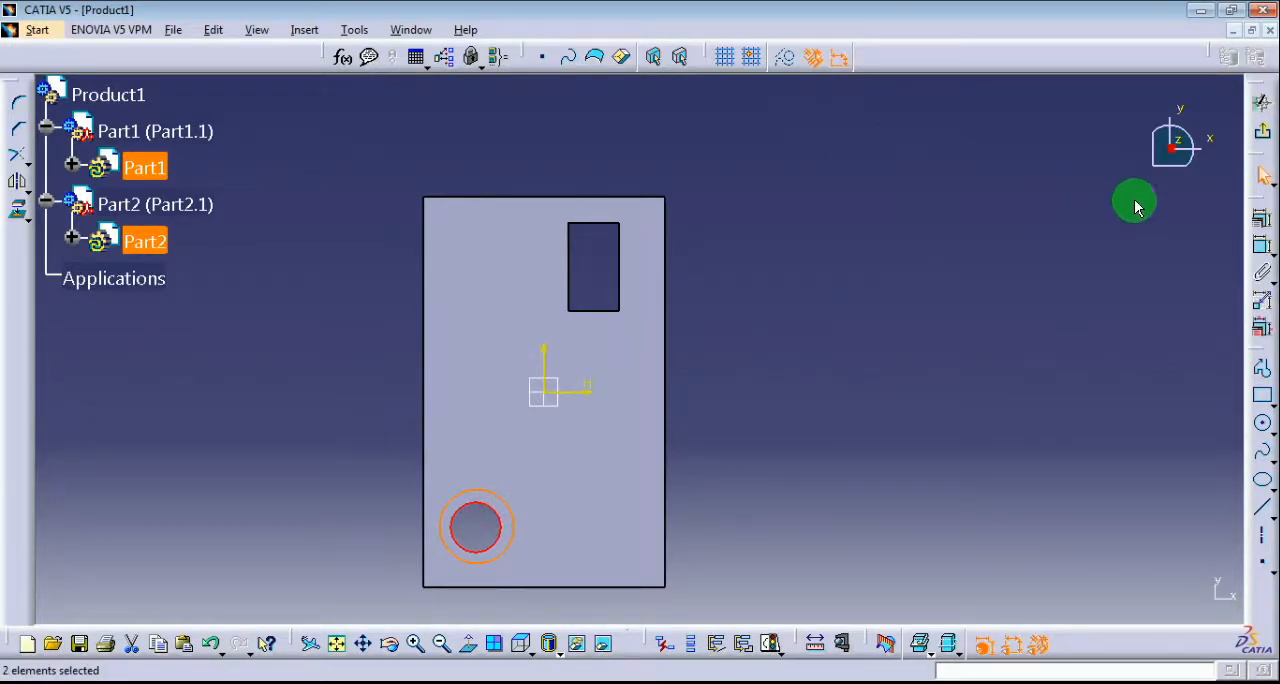
left_click(1262, 218)
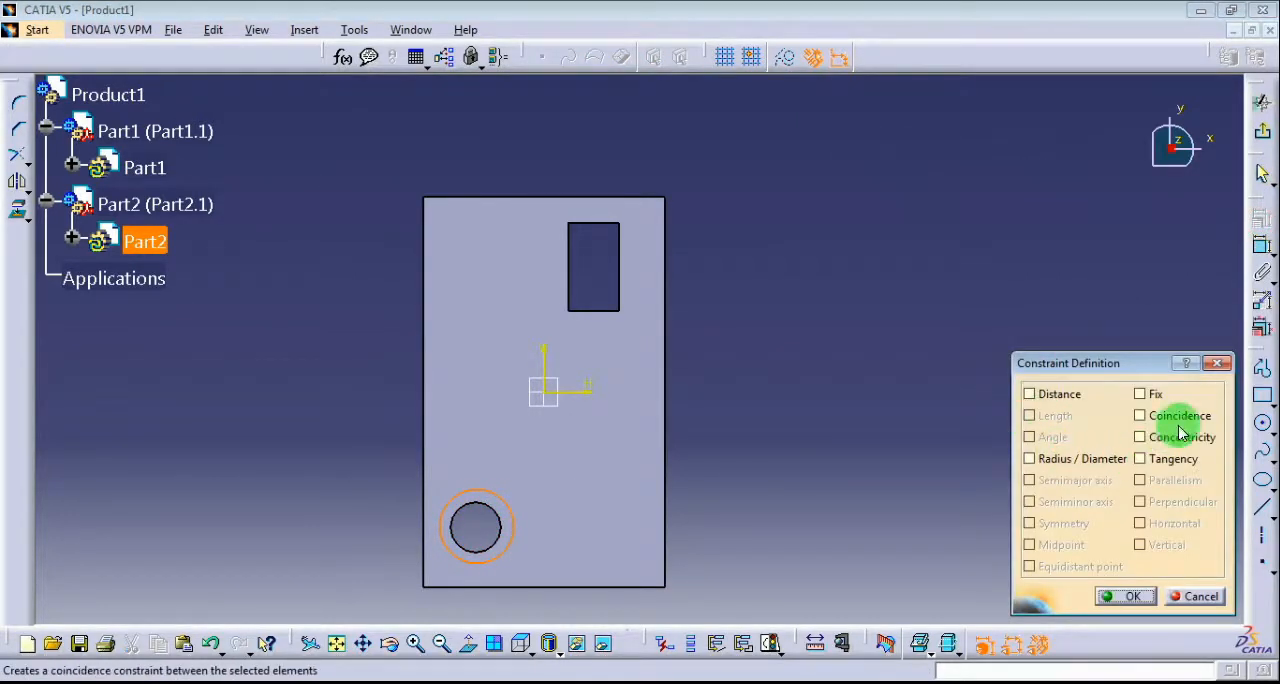
left_click(1127, 596)
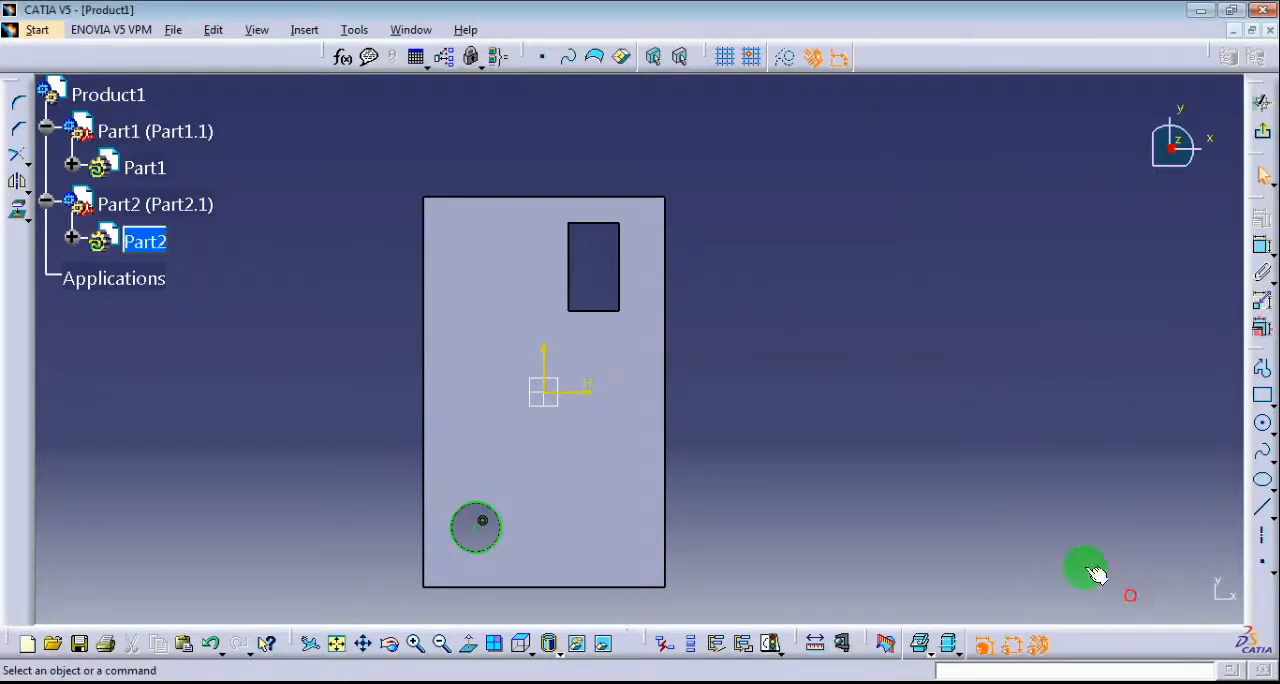
left_click(1263, 137)
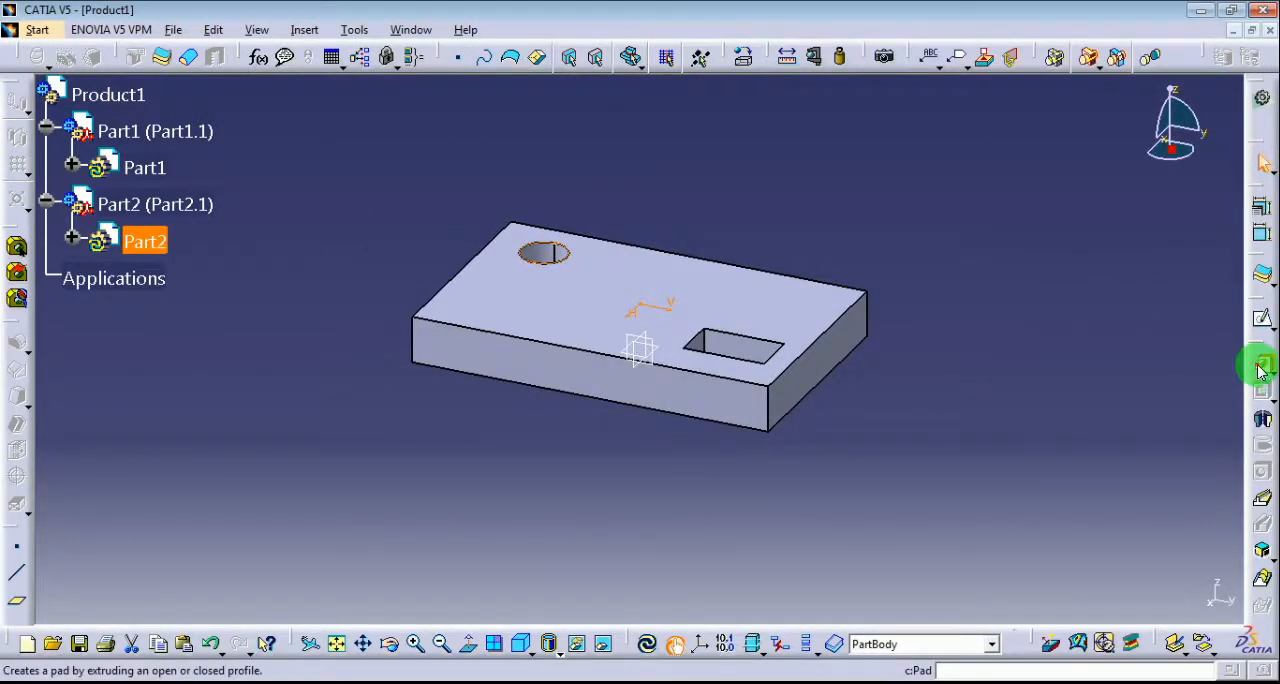
Pad the circle in both directions with a first limit of 20 mm and a second limit of 40 mm.
left_click(1258, 368)
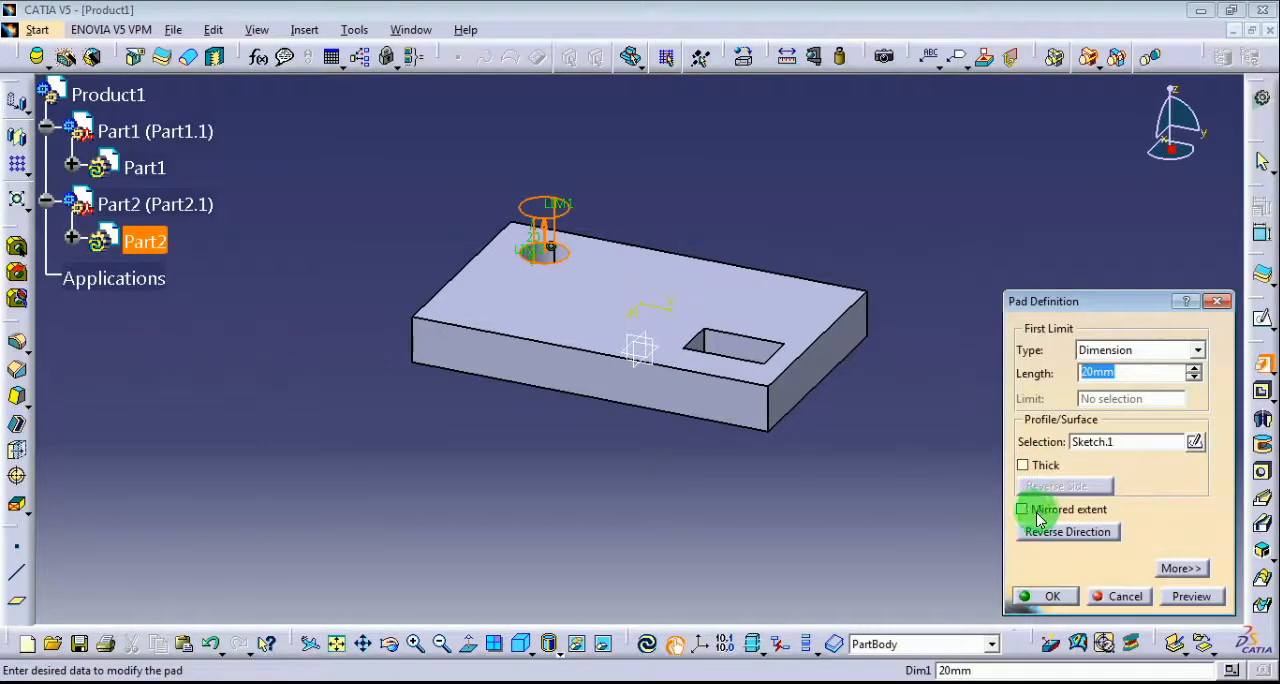
left_click(1180, 568)
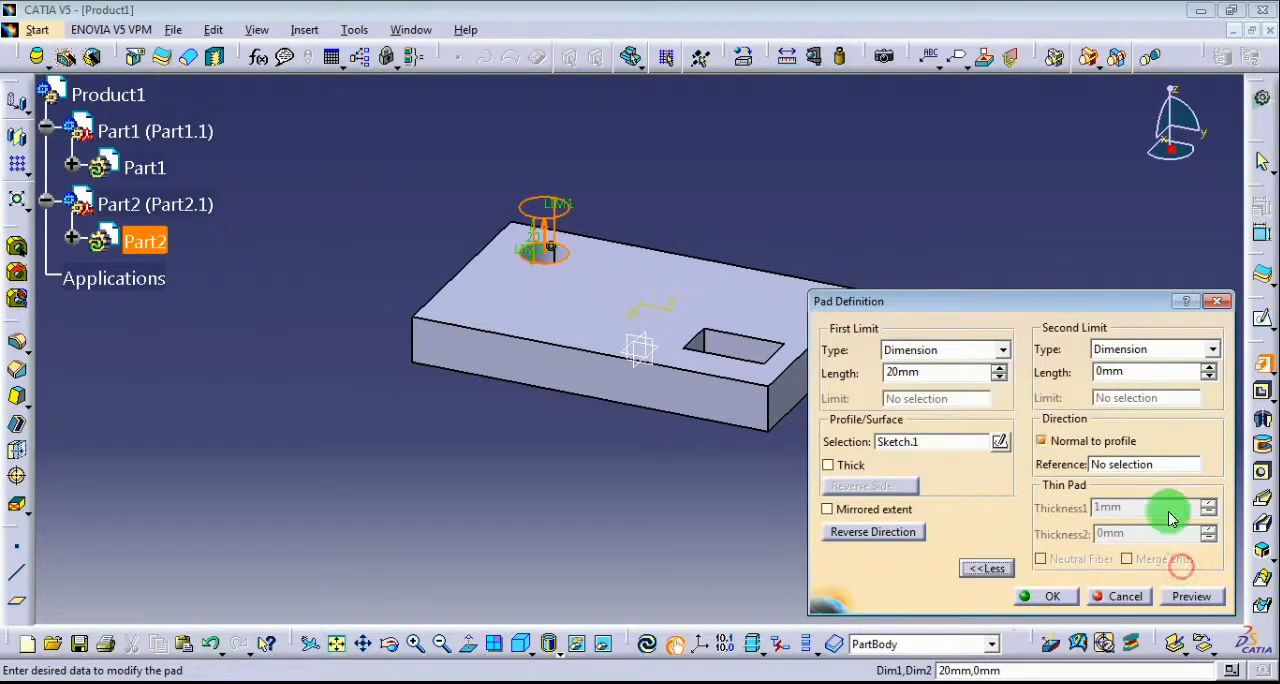
double_click(1137, 371)
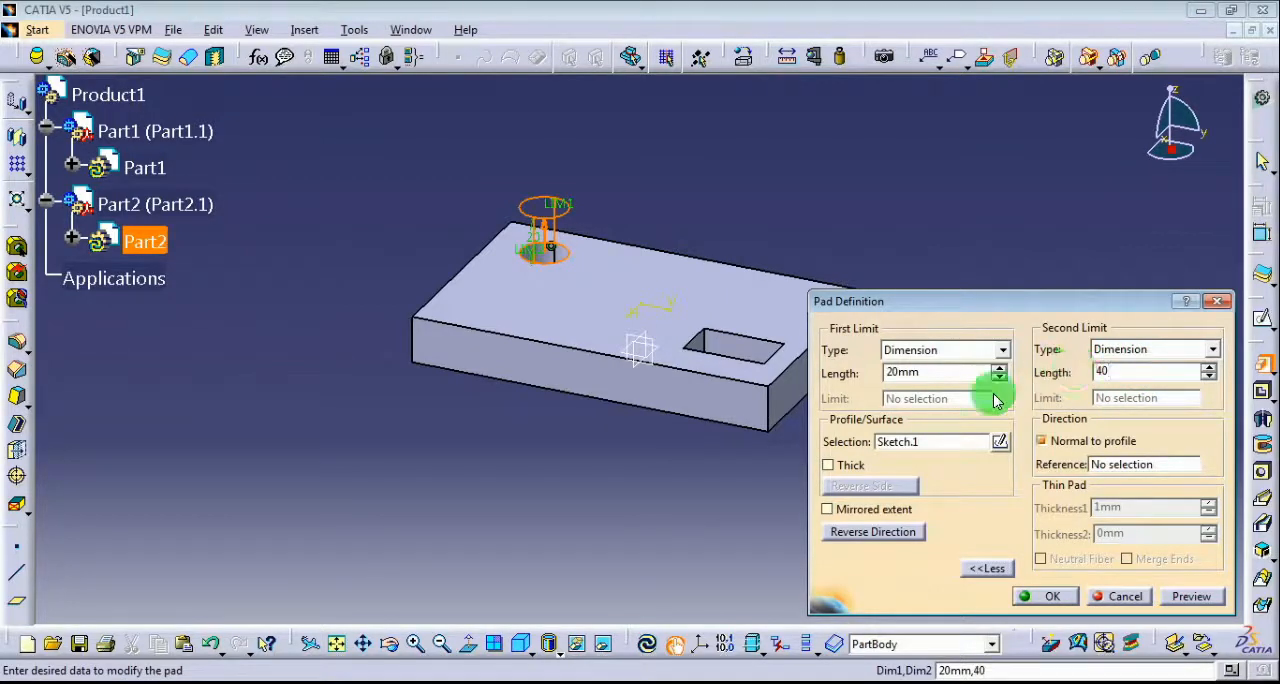
type("40")
left_click(638, 483)
middle_click_drag(628, 481, 631, 383)
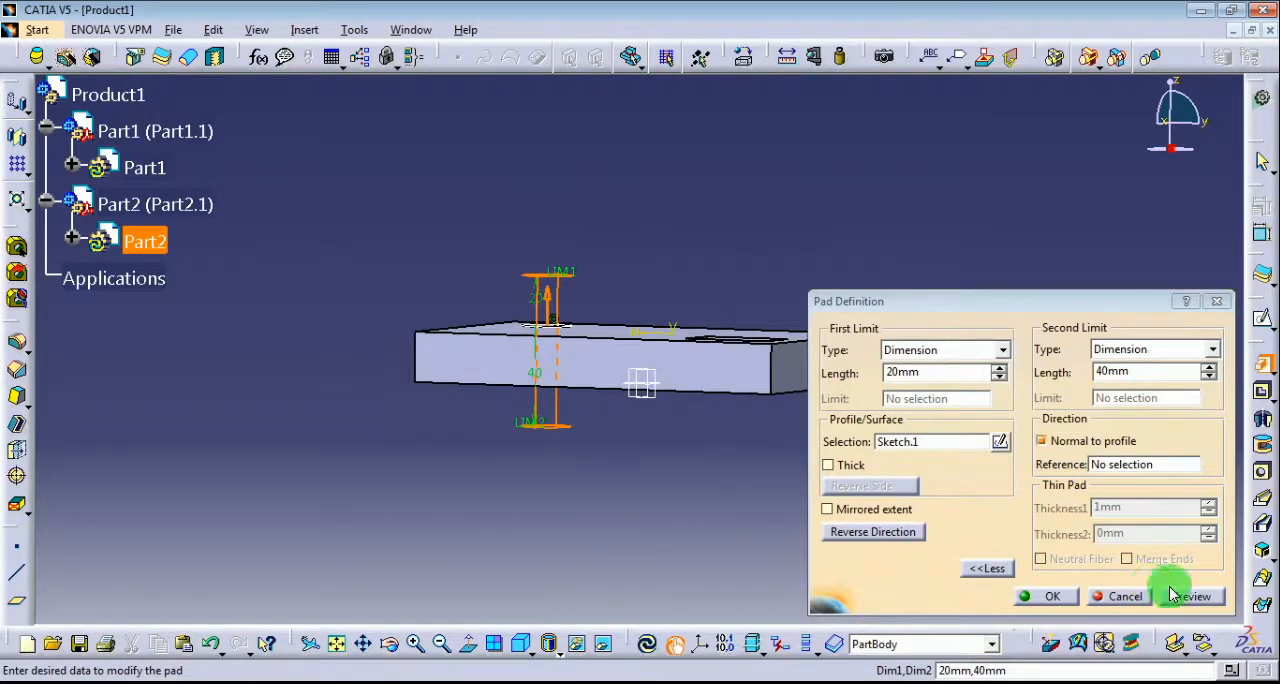
left_click(1180, 596)
left_click(1052, 598)
middle_click_drag(791, 531, 557, 486)
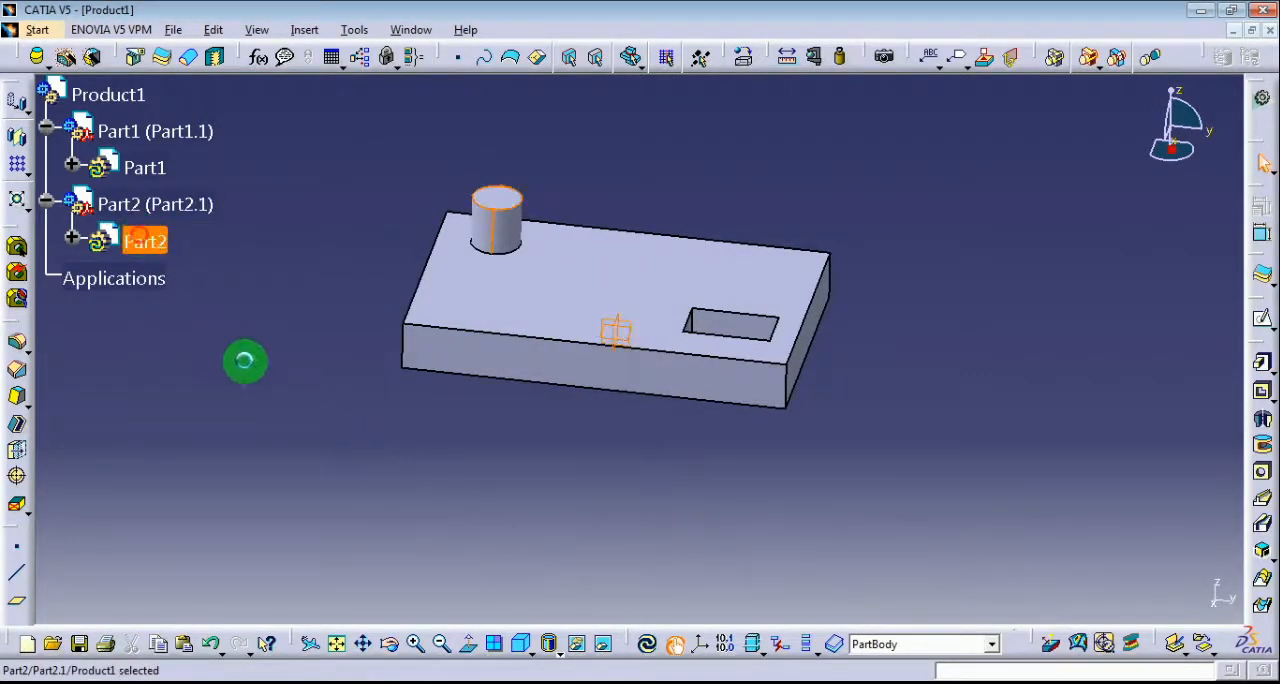
Return from Part2 to editing the Product1 assembly.
right_click(110, 95)
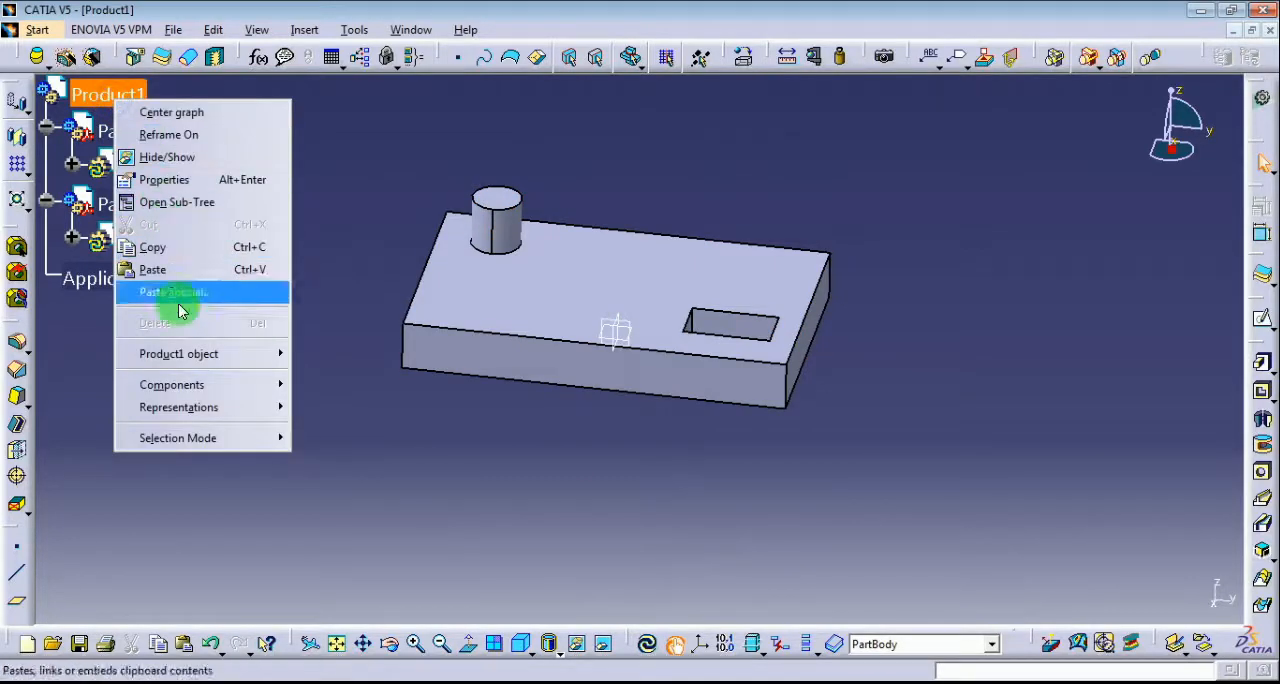
mouse_move(263, 354)
left_click(315, 354)
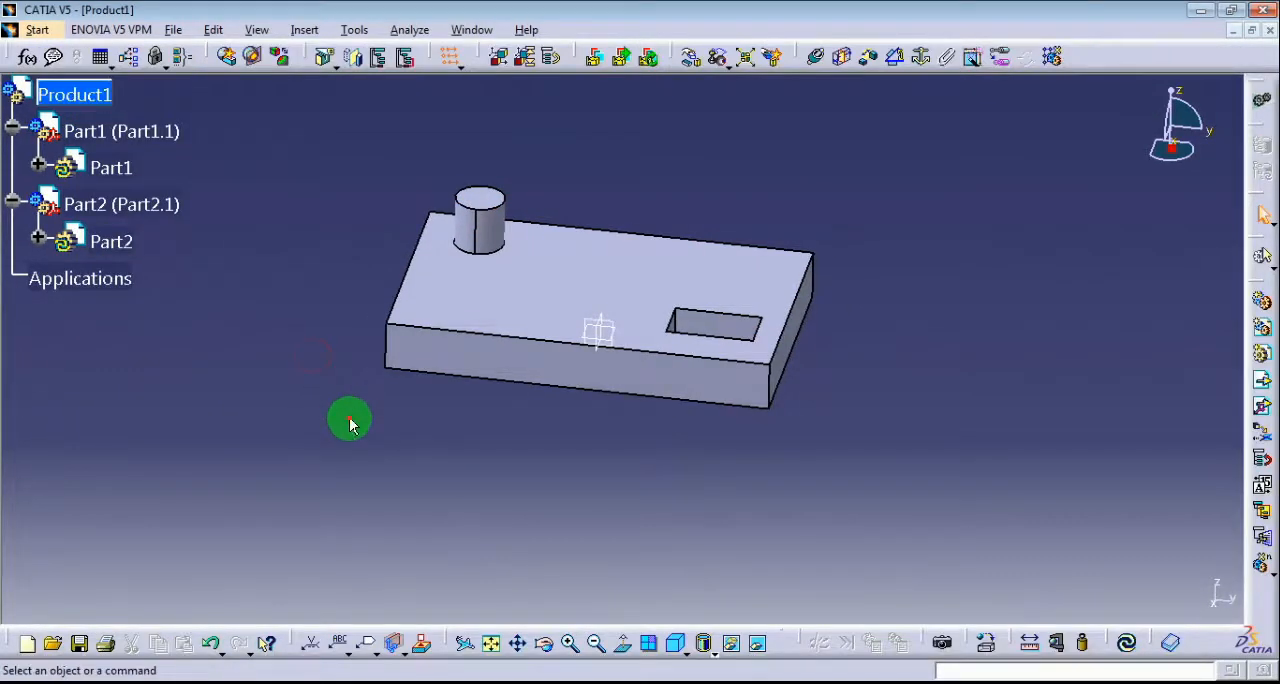
left_click(350, 419)
Open Part2 in a new window to view the cylinder alone, then close that window without saving.
right_click(96, 244)
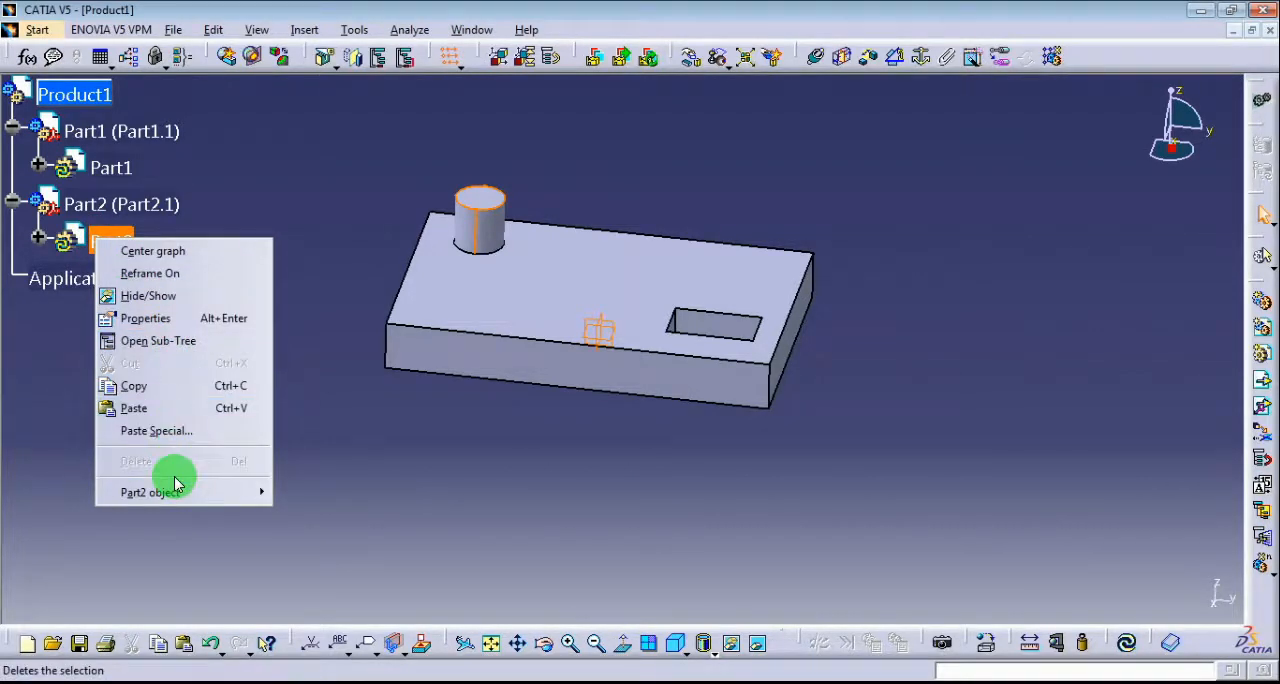
mouse_move(172, 492)
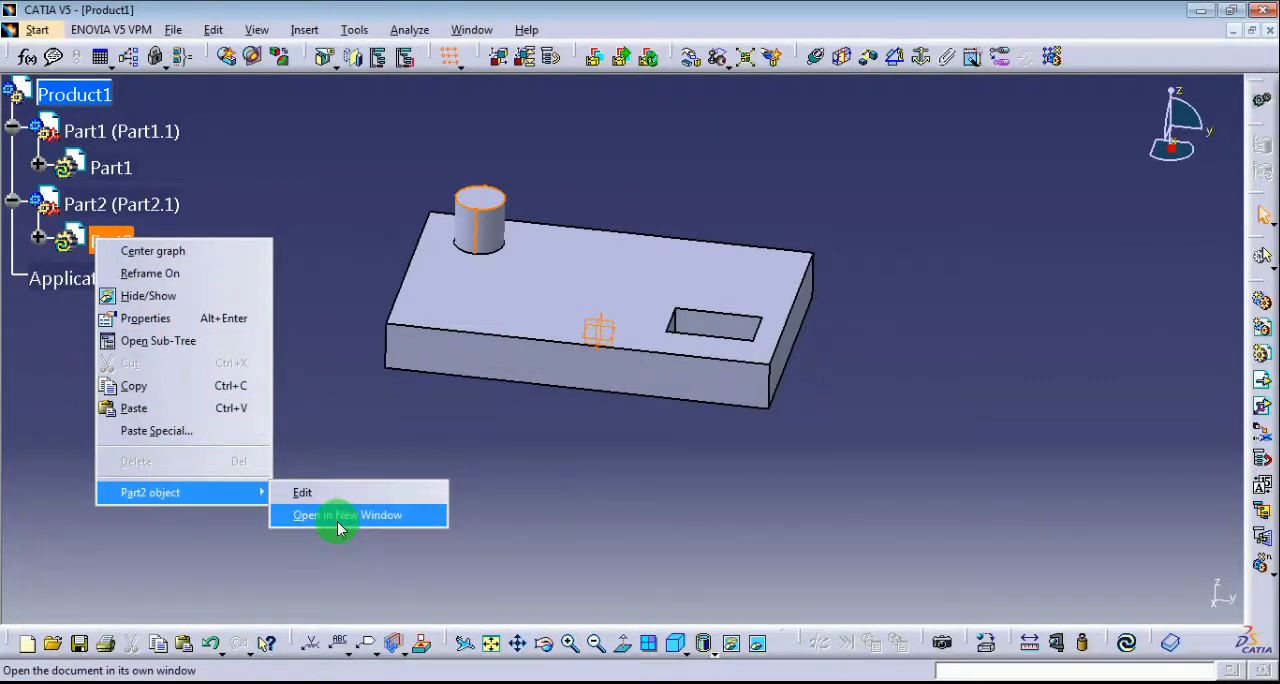
left_click(337, 518)
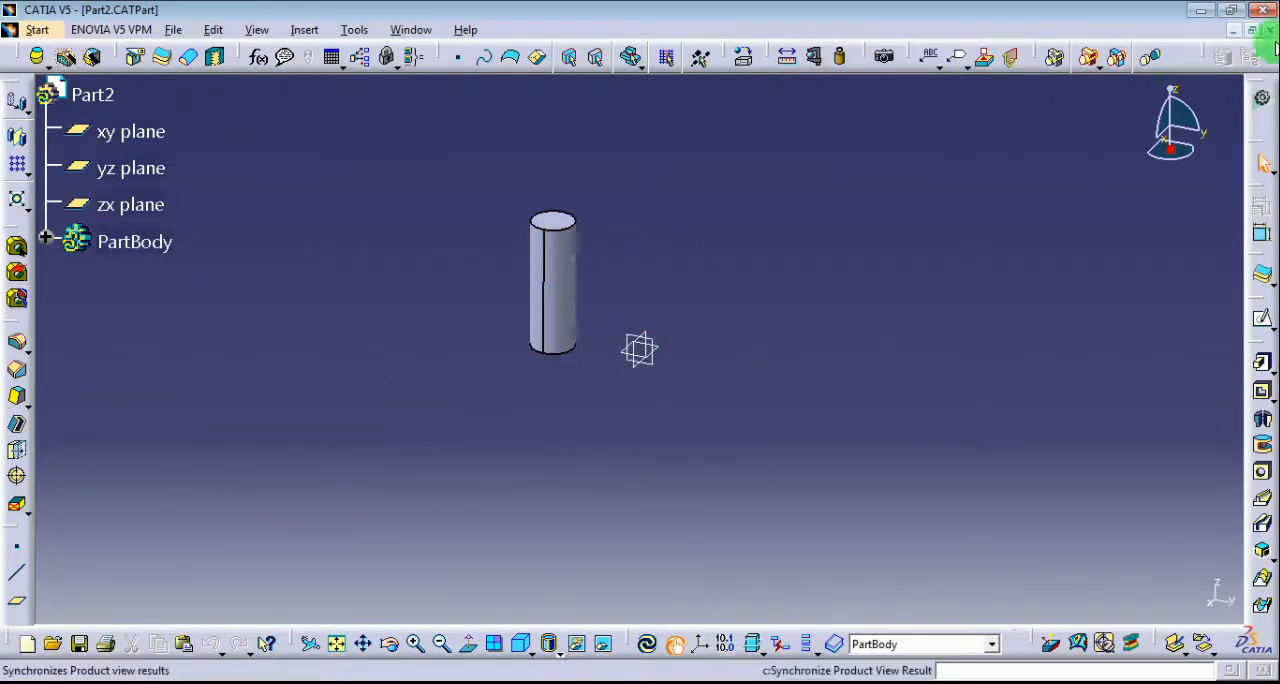
left_click(1271, 32)
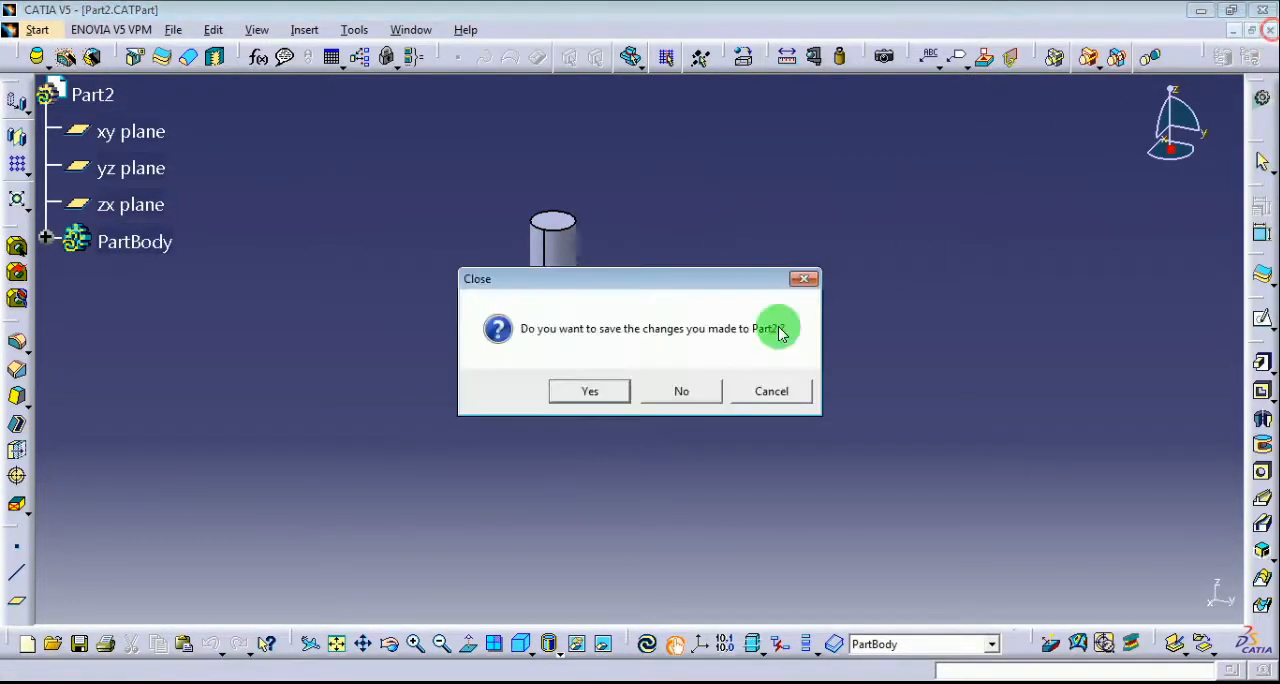
left_click(678, 395)
left_click(529, 443)
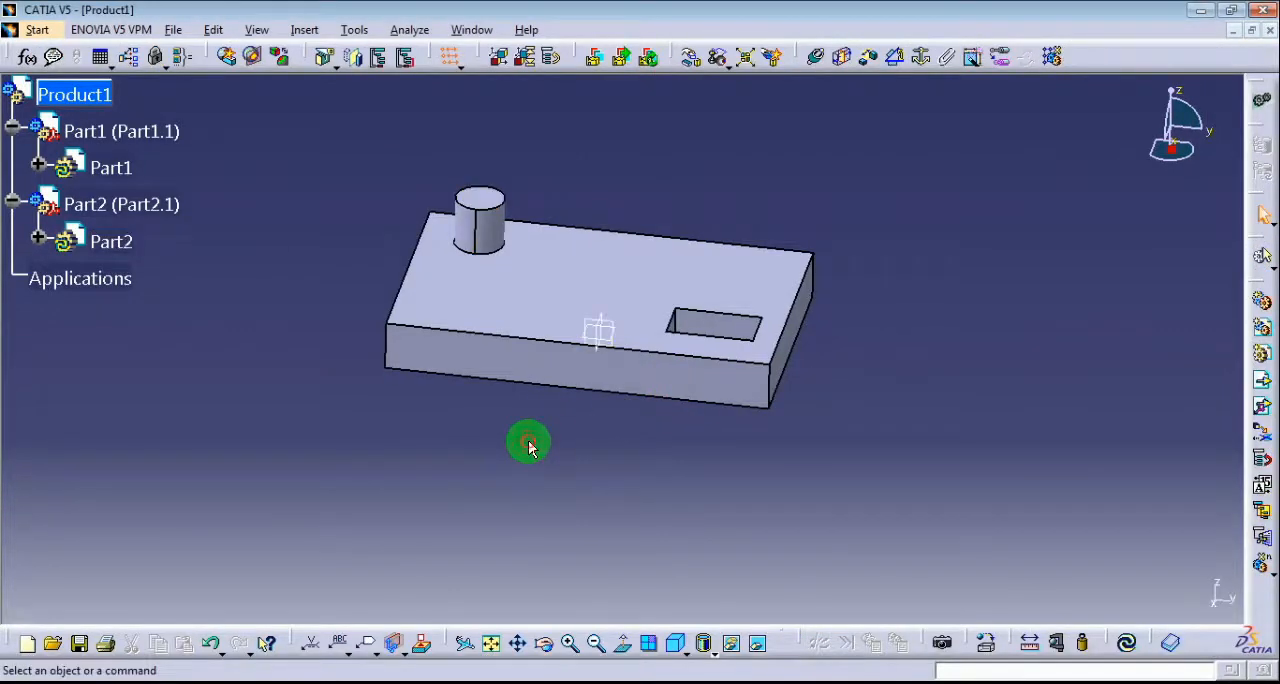
Insert a new part under Product1, defining its origin at the near corner of the plate's rectangular cutout.
left_click(1262, 354)
left_click(72, 94)
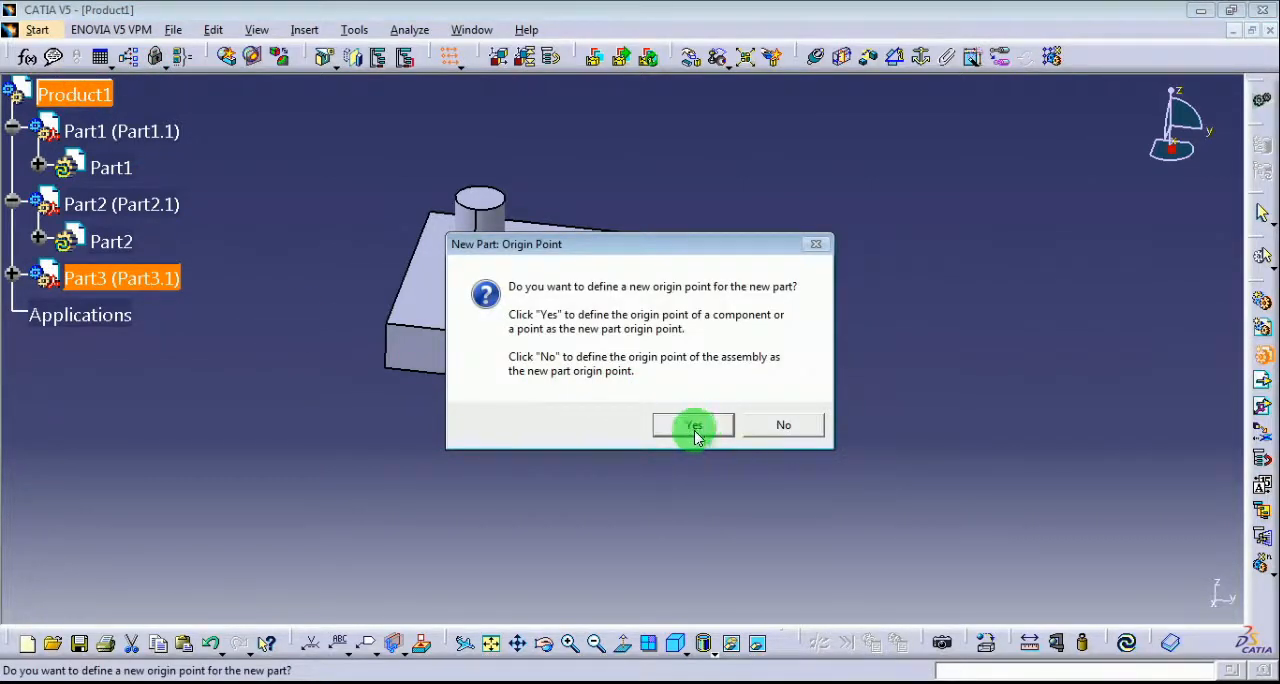
left_click(695, 428)
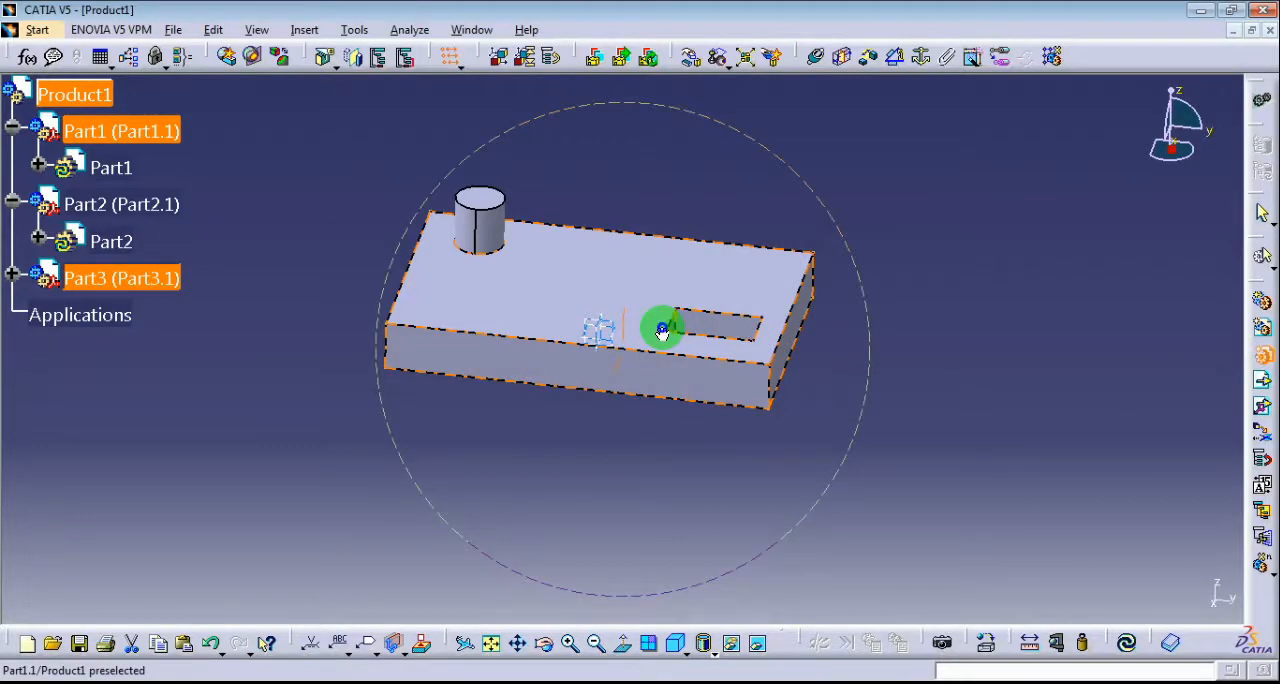
middle_click_drag(662, 332, 603, 471)
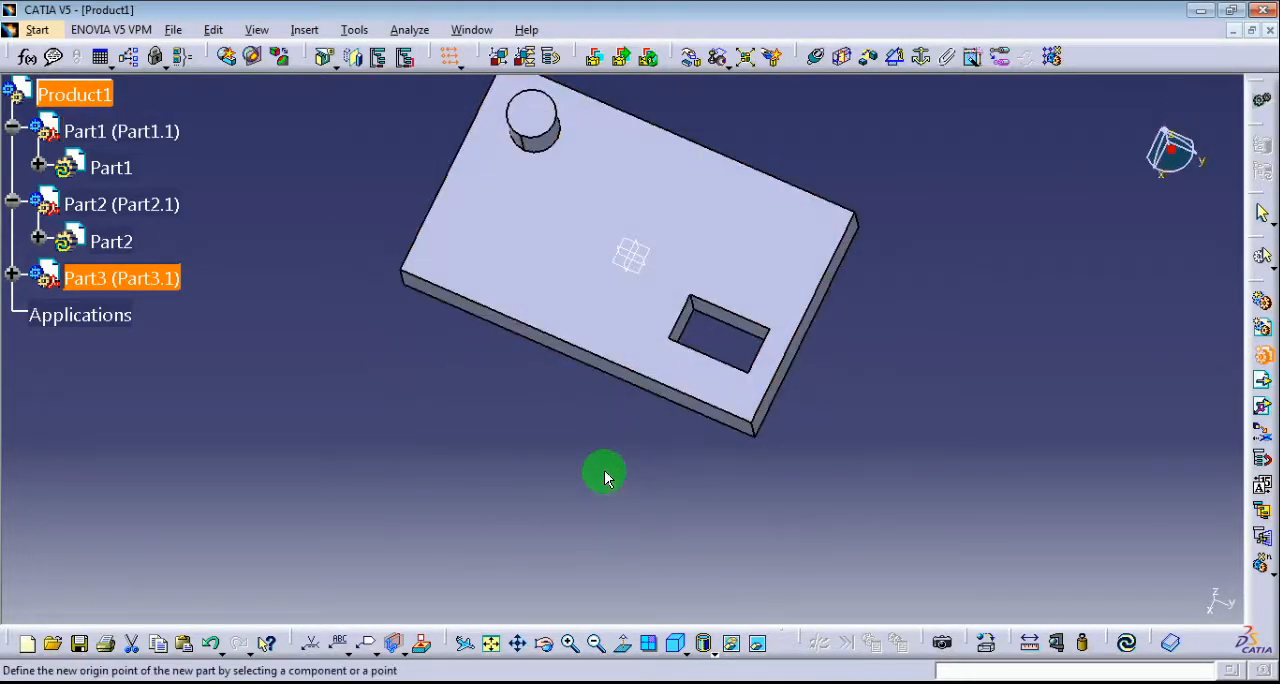
left_click(666, 342)
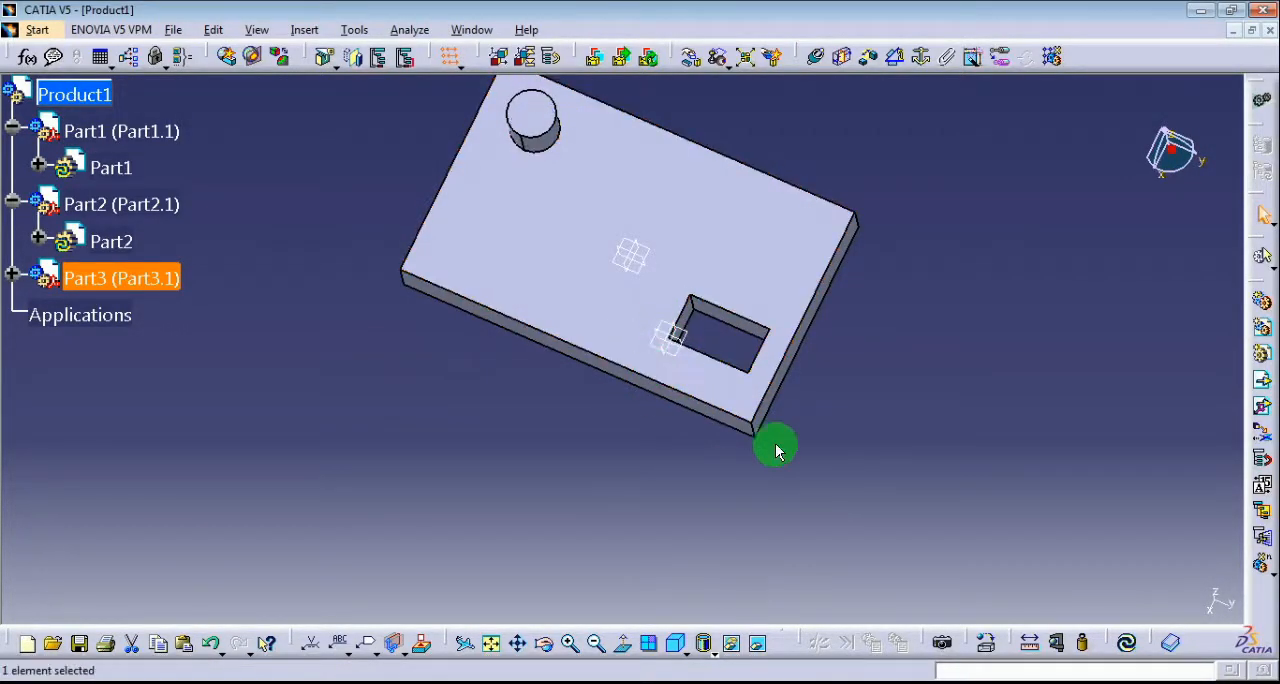
left_click(1023, 414)
Expand the Part3 branches and open the inner Part3 for in-context editing.
left_click(12, 274)
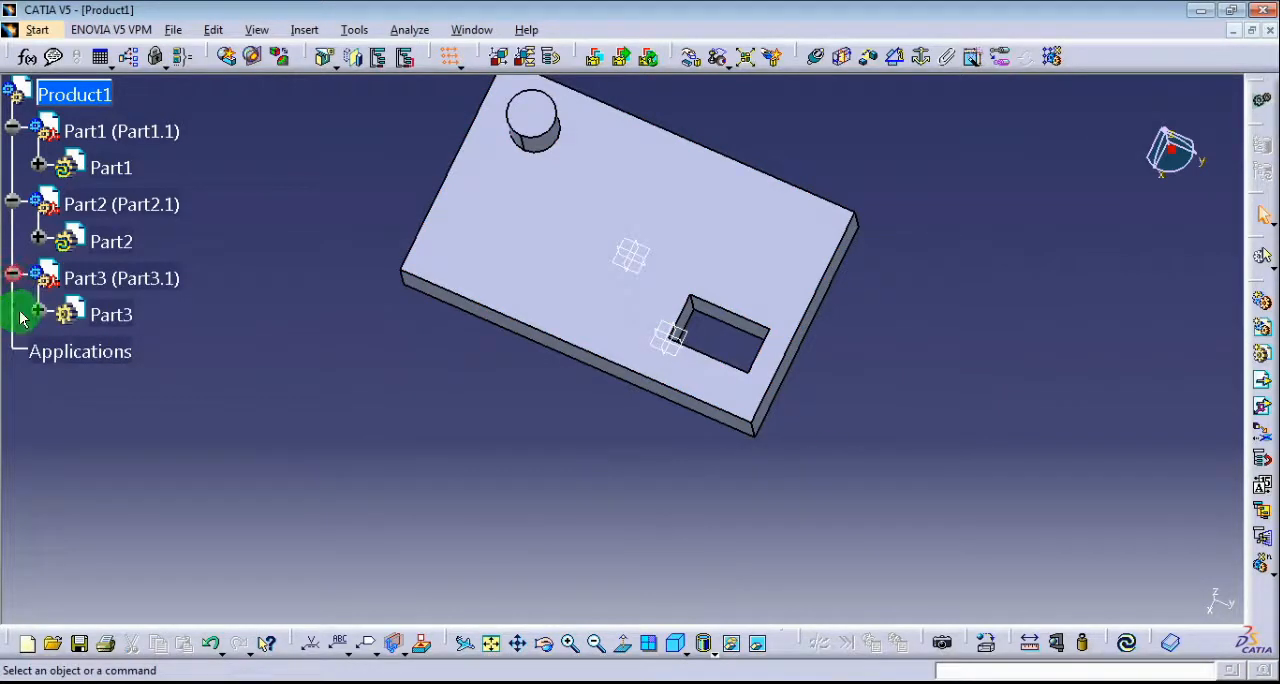
left_click(38, 318)
left_click(65, 312)
right_click(65, 312)
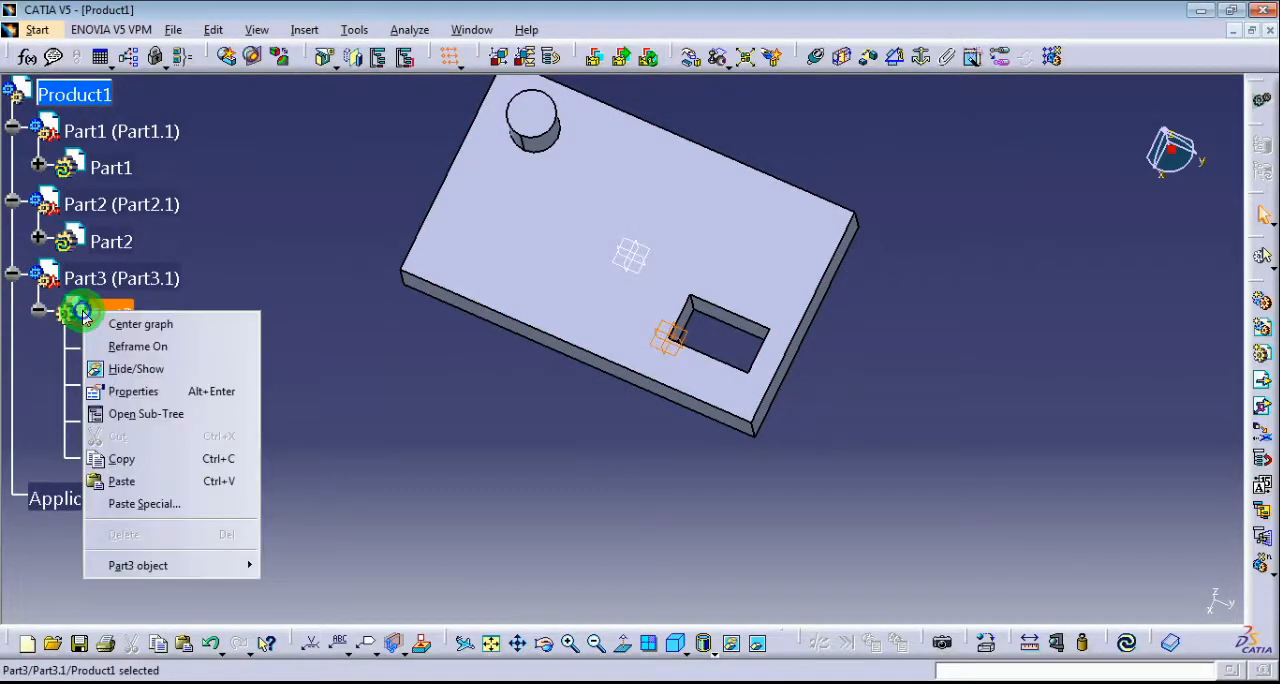
mouse_move(165, 572)
left_click(290, 566)
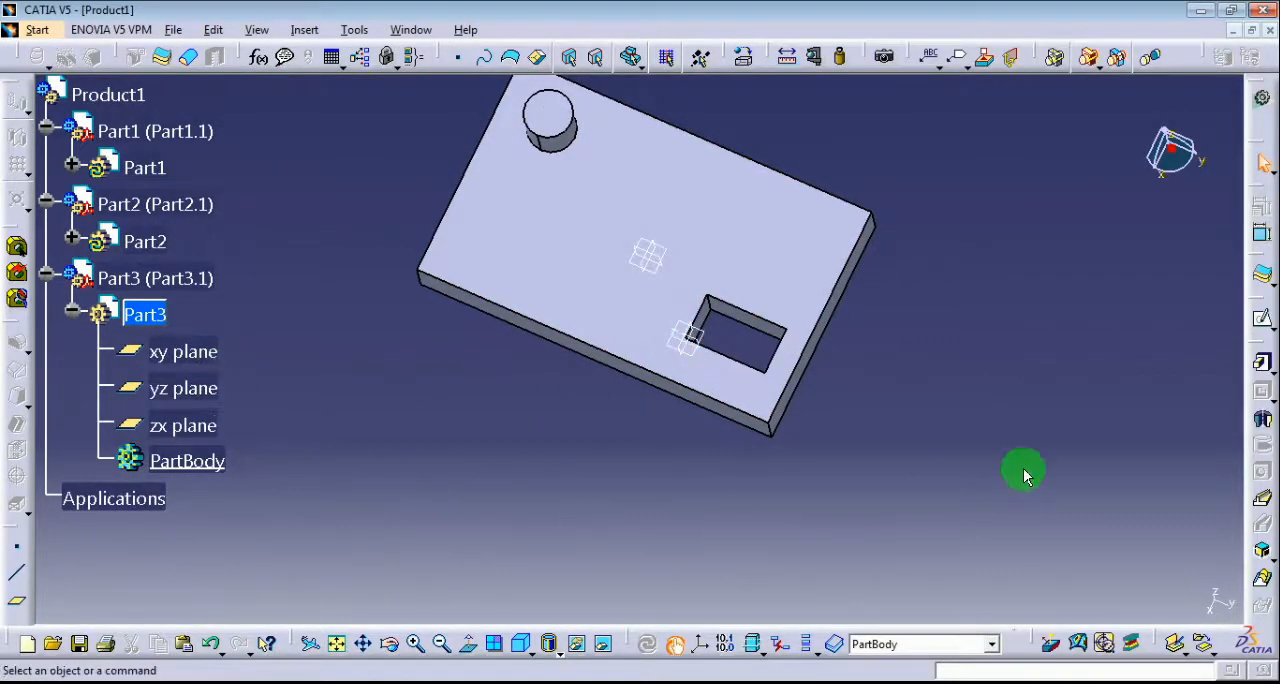
Start a sketch on Part3's xy plane and draw a rectangle enclosing the plate's rectangular cutout.
left_click(1240, 330)
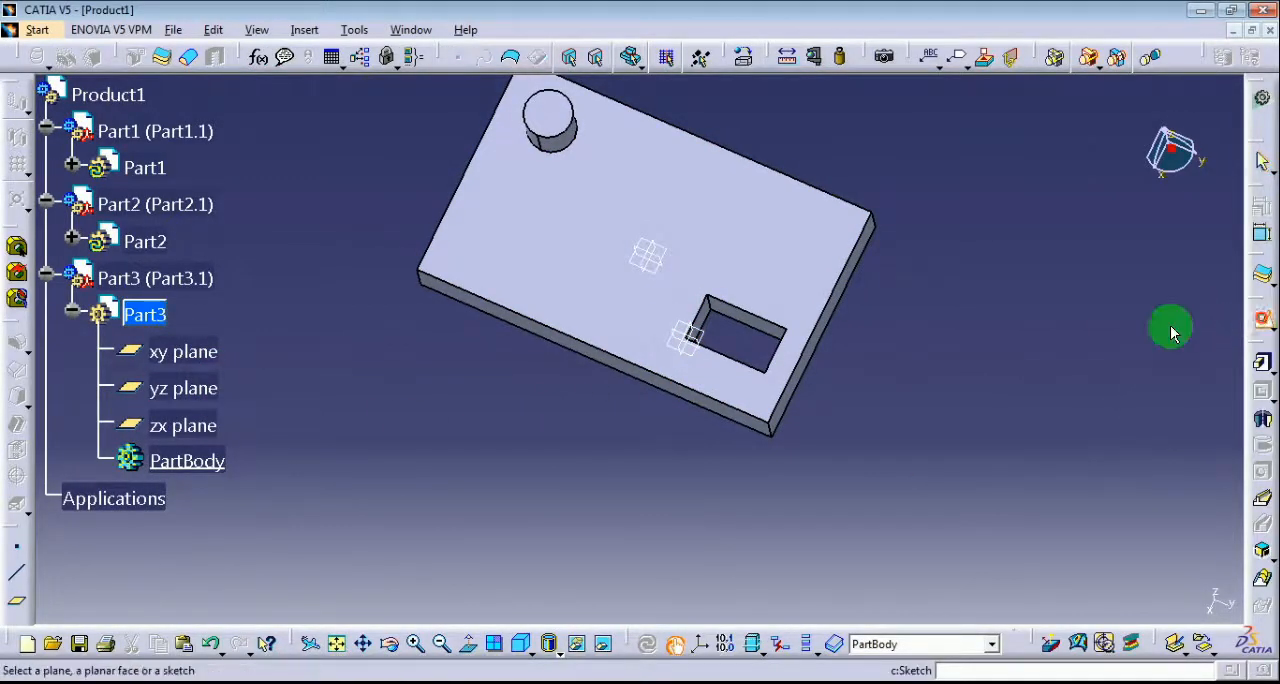
left_click(705, 335)
left_click(1262, 397)
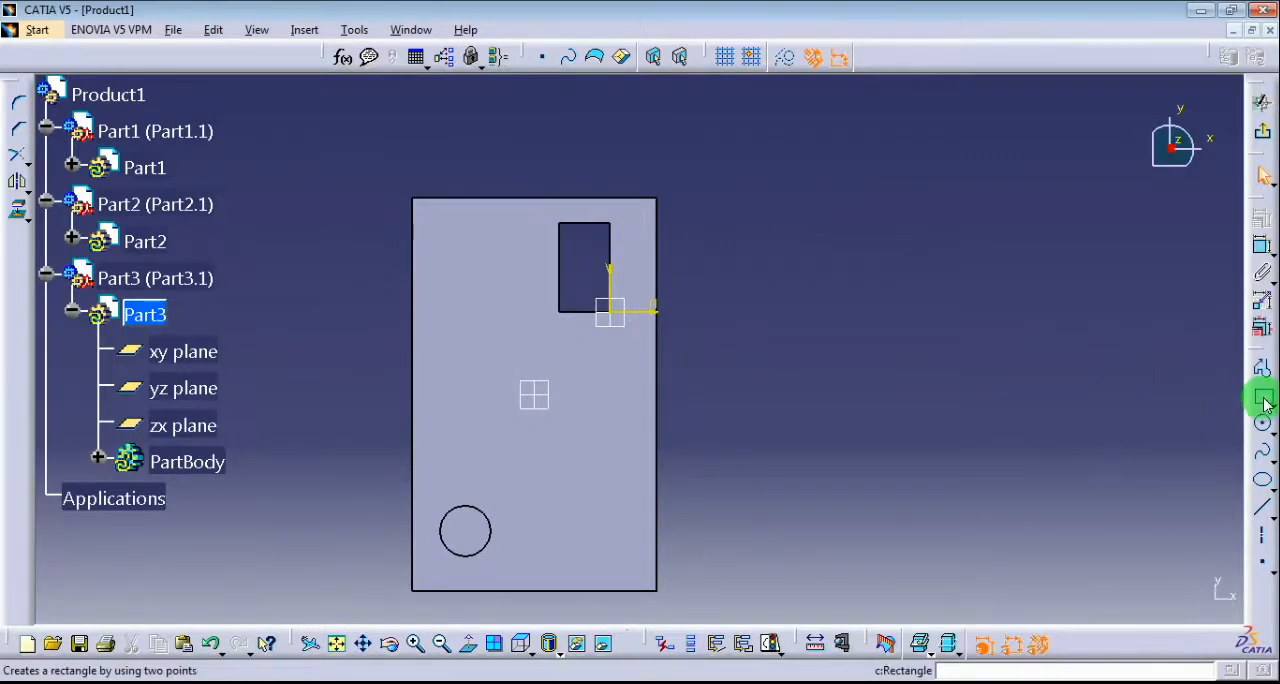
left_click(498, 156)
left_click(637, 365)
left_click(772, 353)
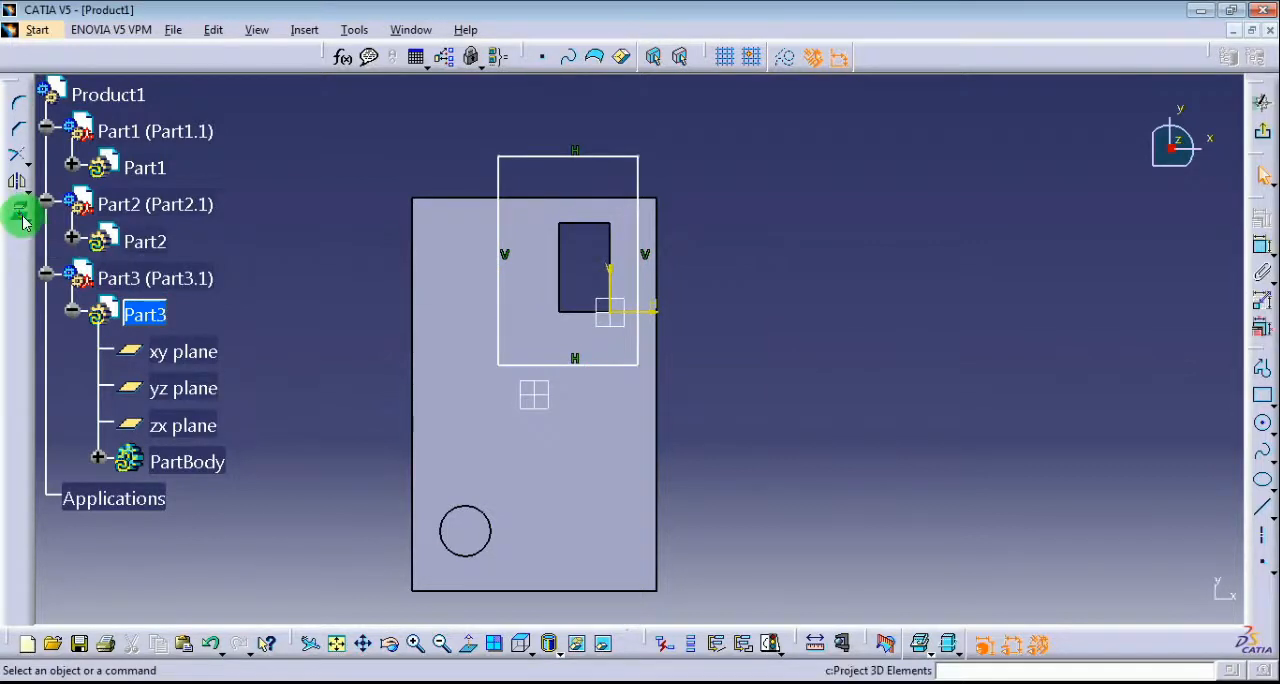
Project the four edges of the plate's rectangular cutout into the sketch and convert them to construction geometry.
left_click(560, 280)
left_click(577, 224)
left_click(610, 238)
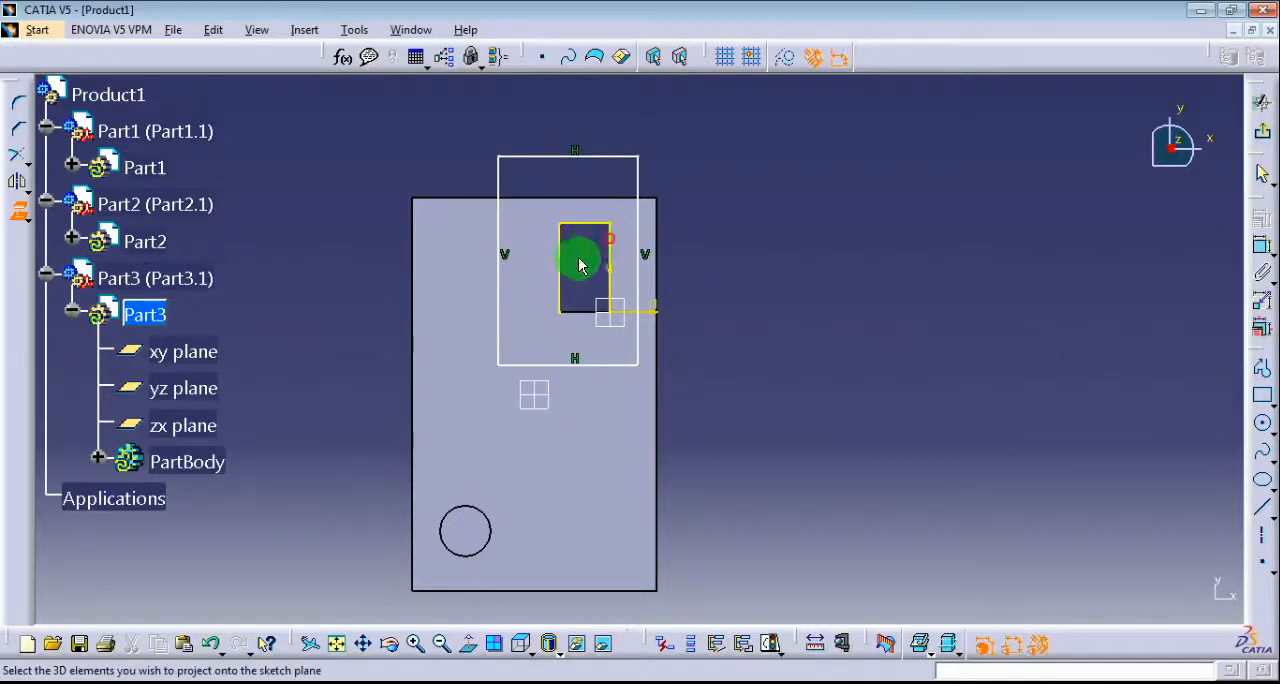
left_click(582, 311)
left_click(325, 265)
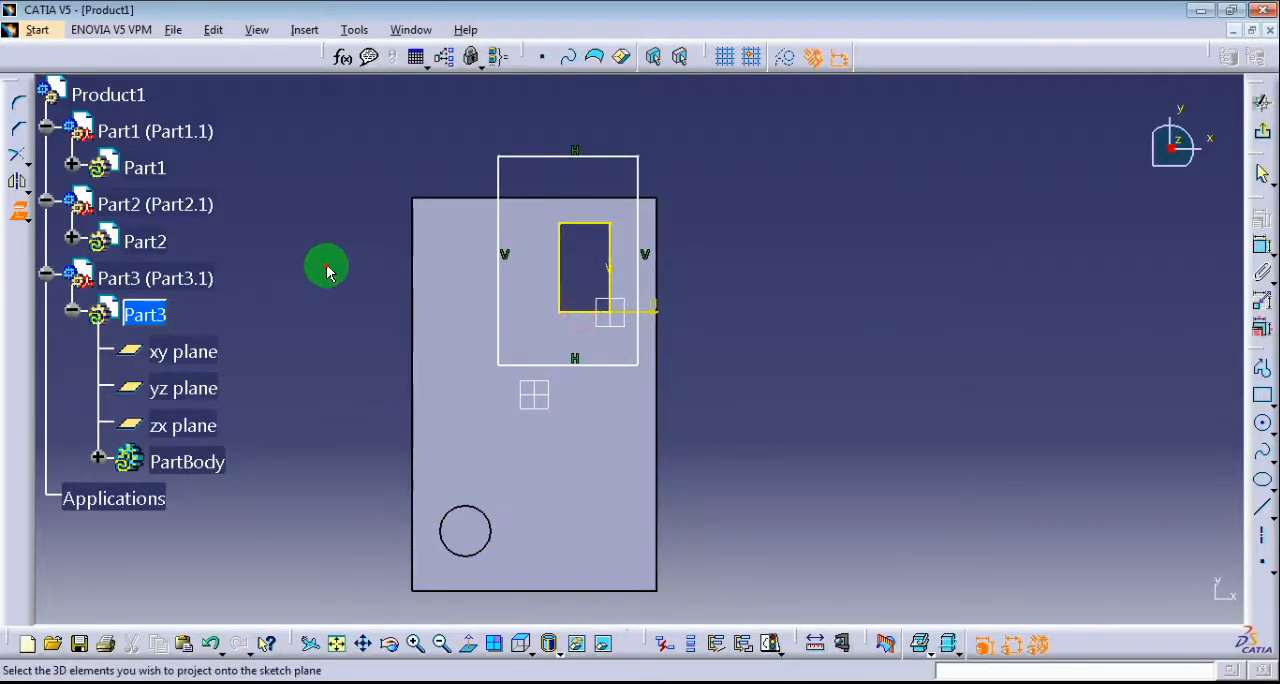
left_click(18, 213)
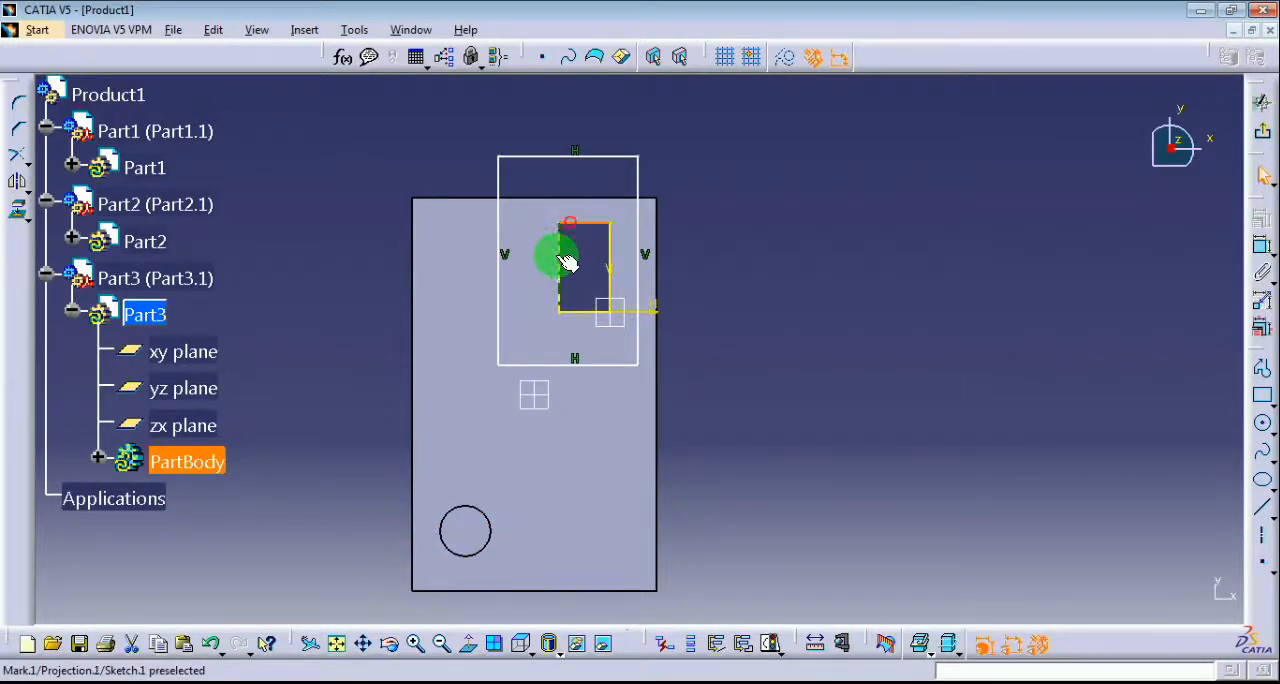
left_click(557, 259)
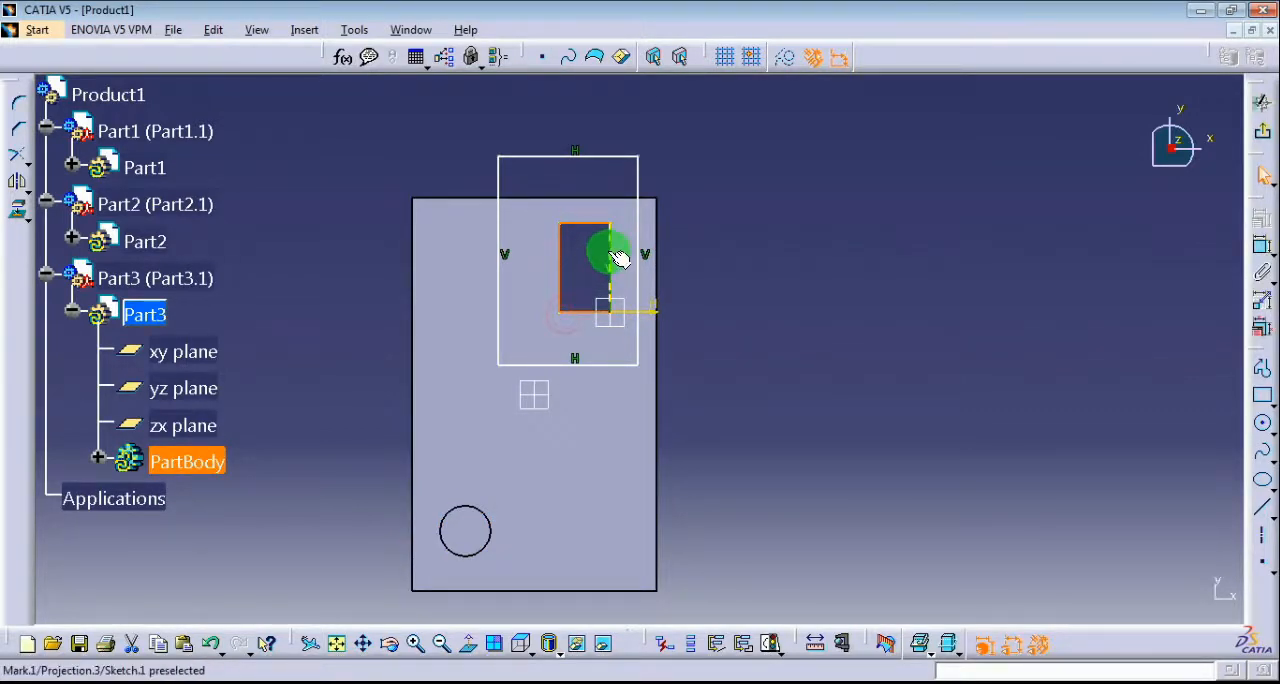
left_click(781, 70)
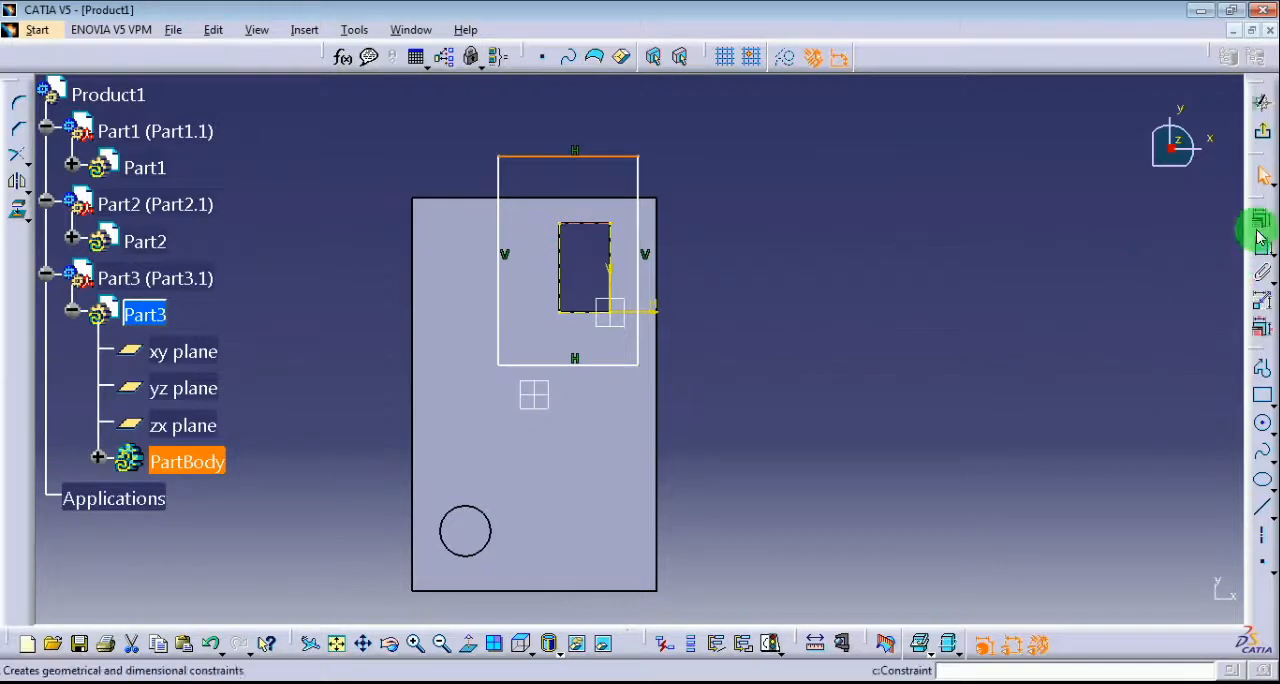
Make the sketched rectangle's upper and right sides coincident with the matching projected cutout edges.
left_click(1137, 423)
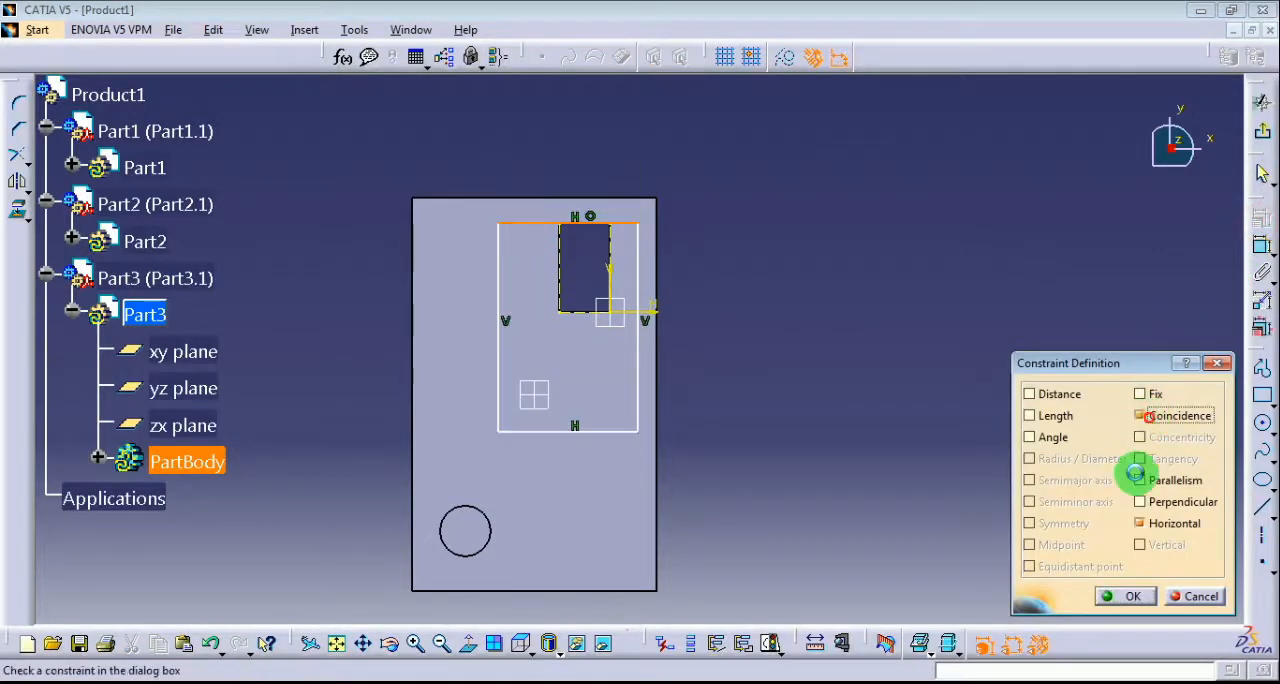
left_click(1134, 591)
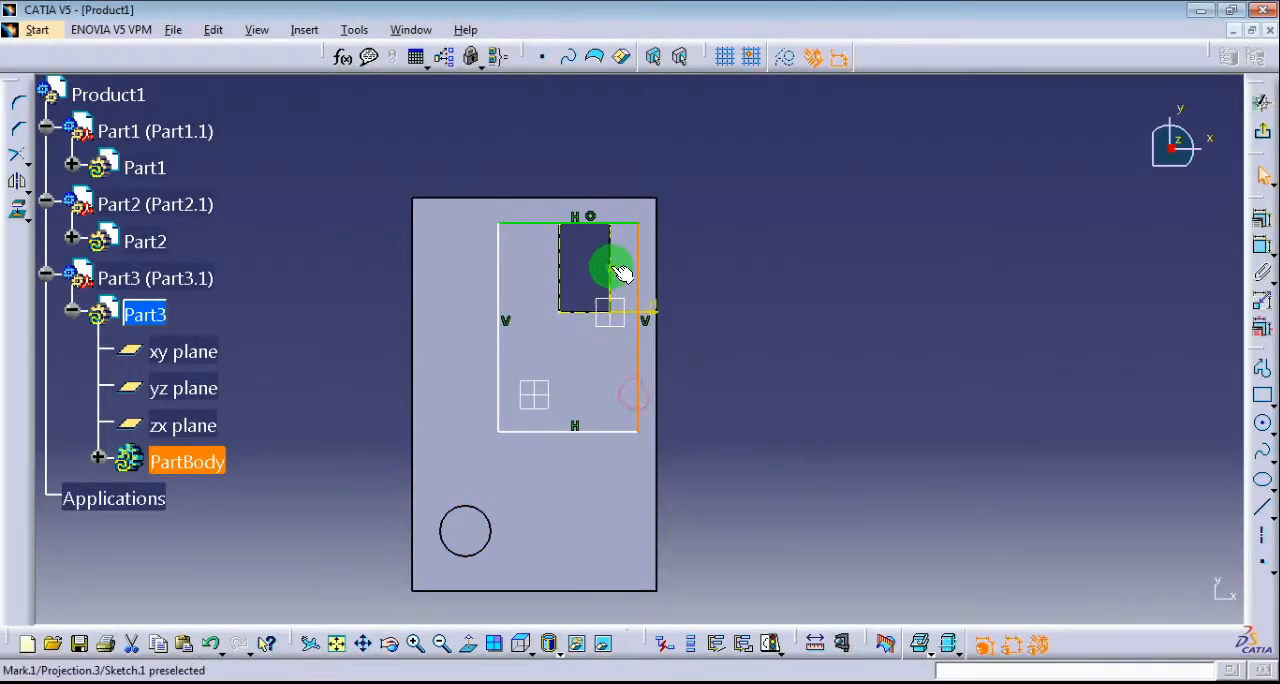
left_click(1260, 242)
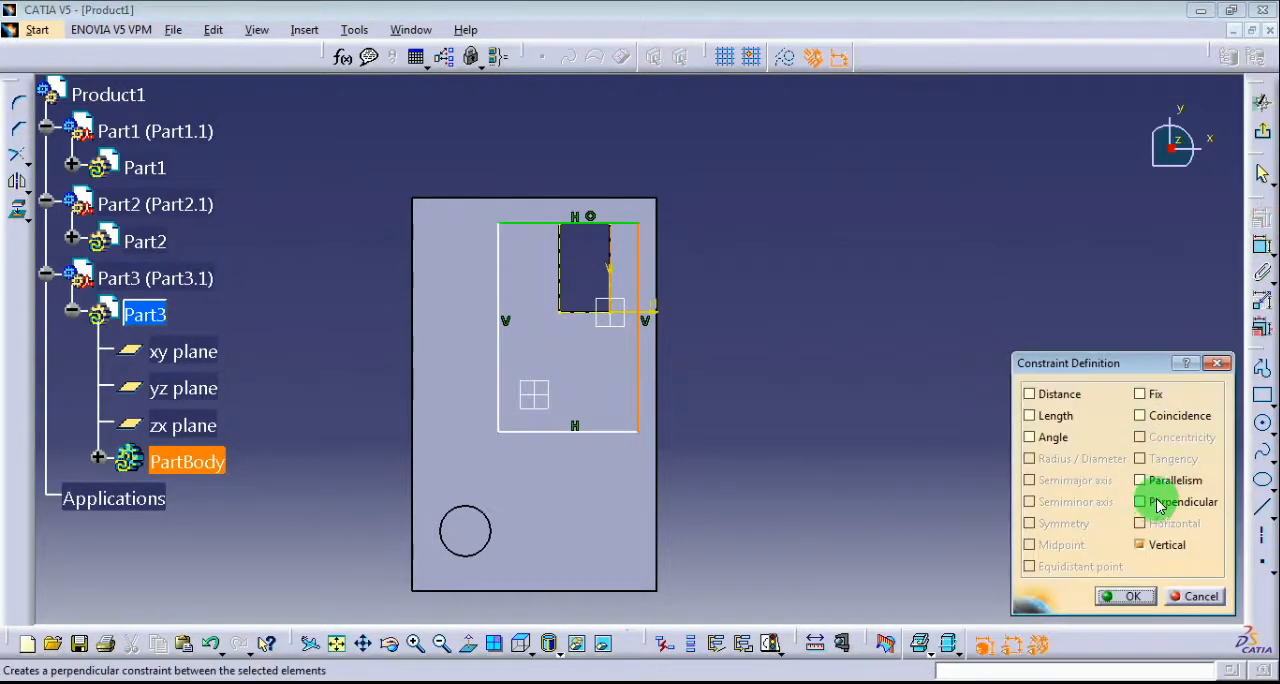
left_click(1168, 418)
left_click(1128, 596)
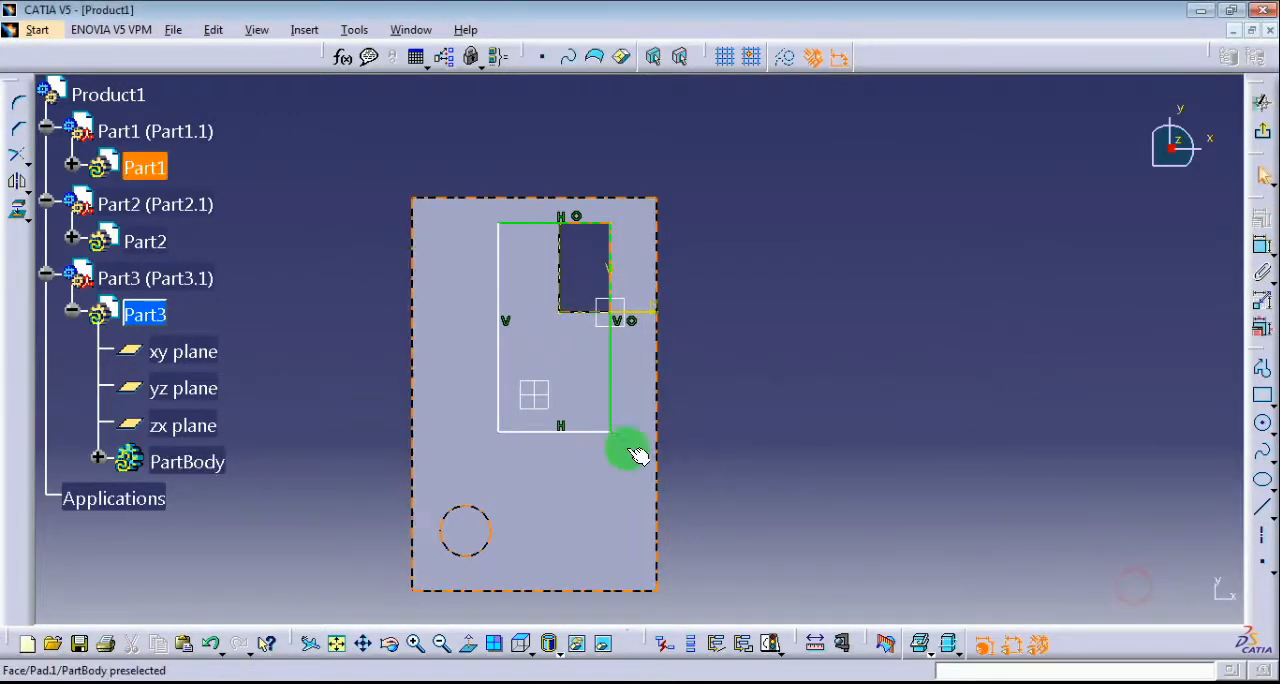
Constrain the rectangle's lower and left sides coincident with the corresponding projected cutout edges and exit the sketch.
left_click(580, 431)
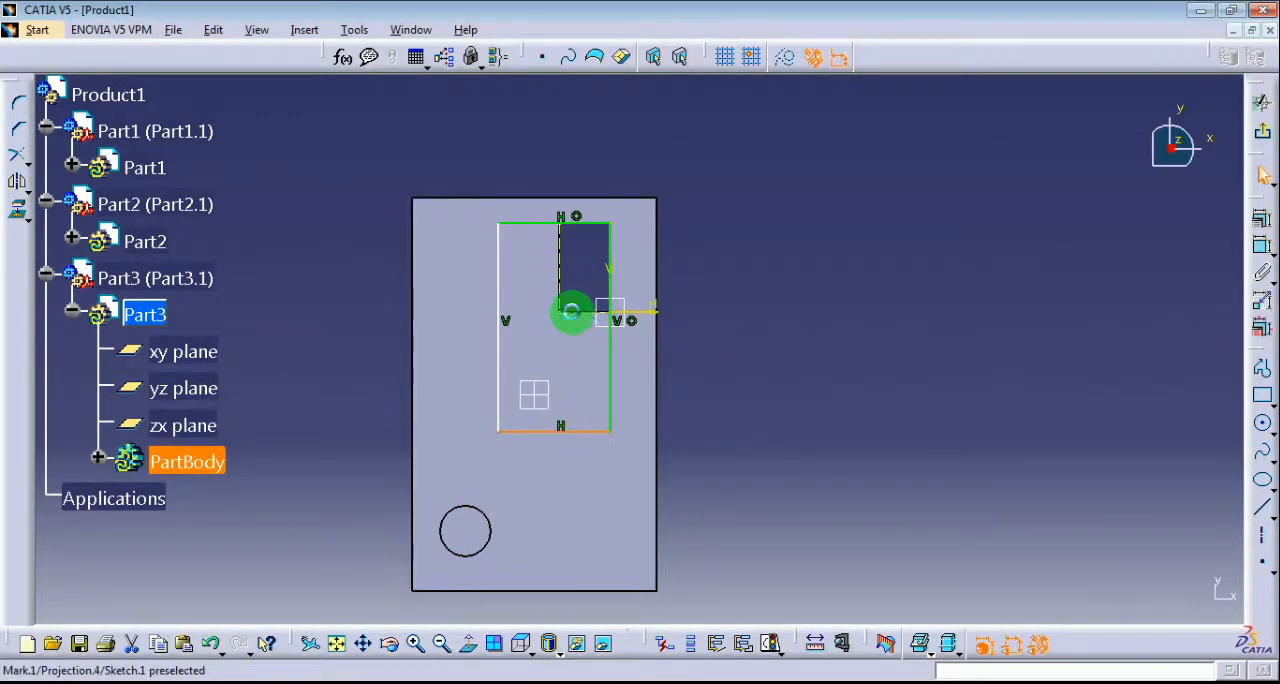
left_click(1261, 218)
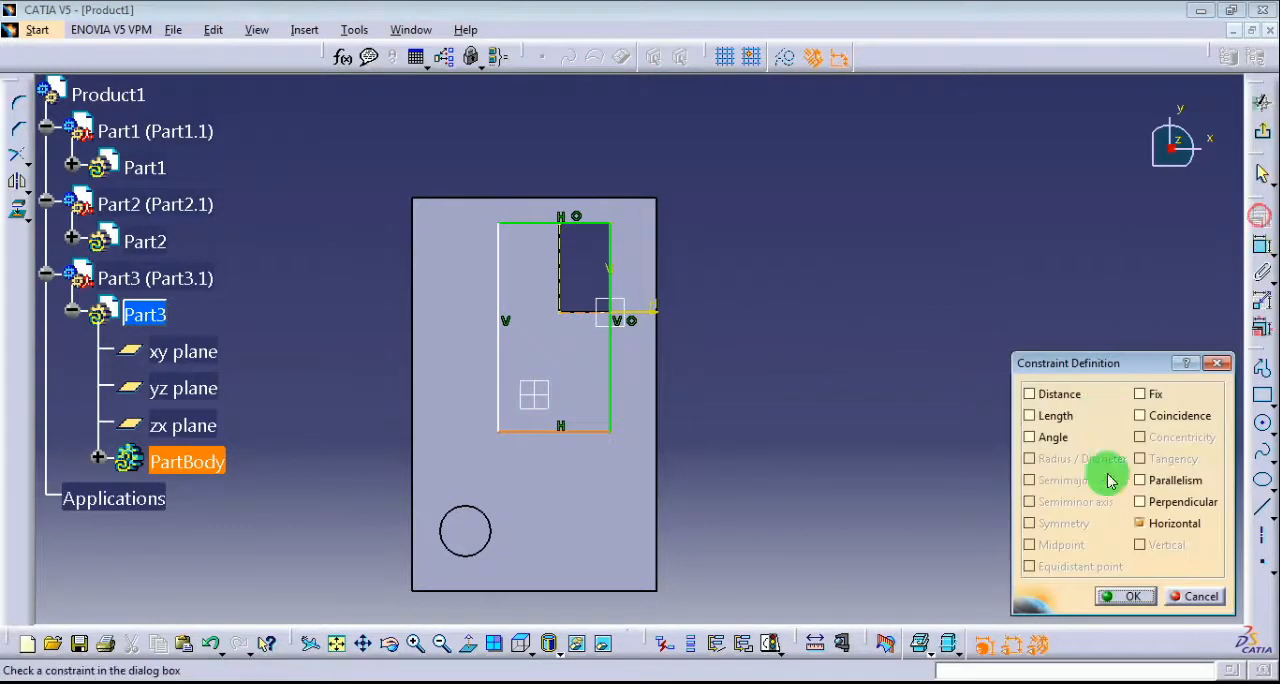
left_click(1168, 432)
left_click(1127, 596)
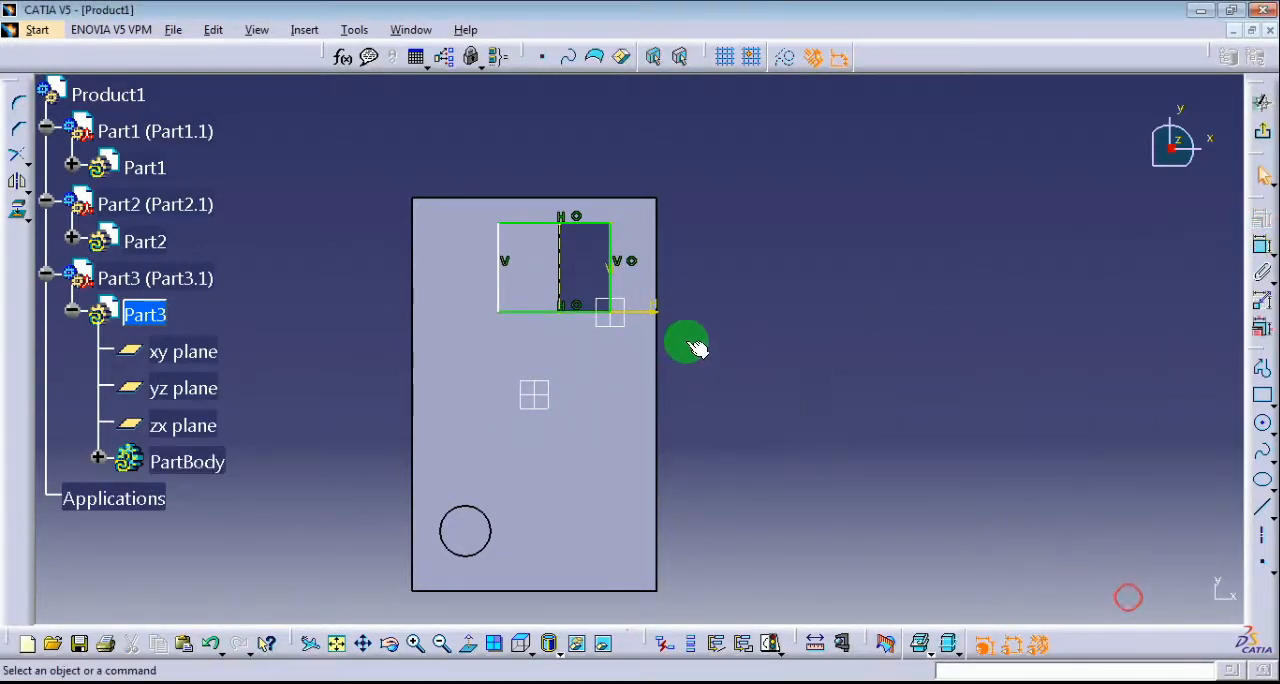
left_click(506, 286)
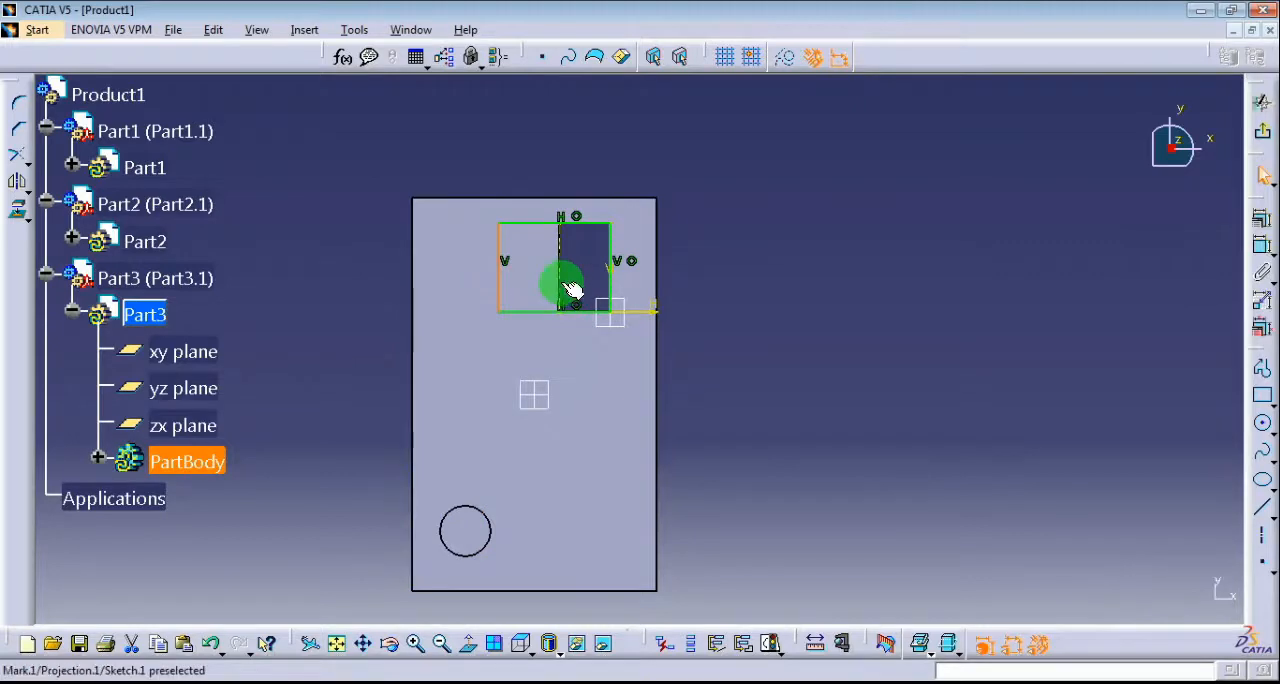
left_click(568, 290, "ctrl")
left_click(1261, 218)
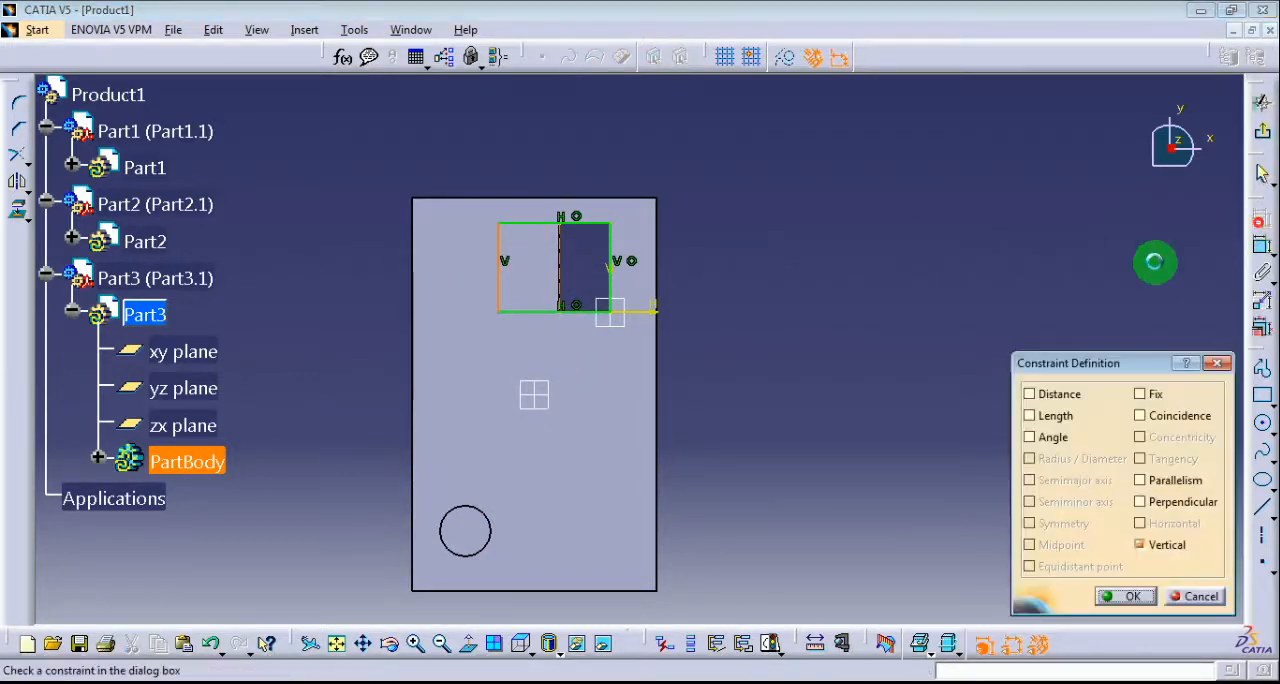
left_click(1156, 428)
left_click(1125, 595)
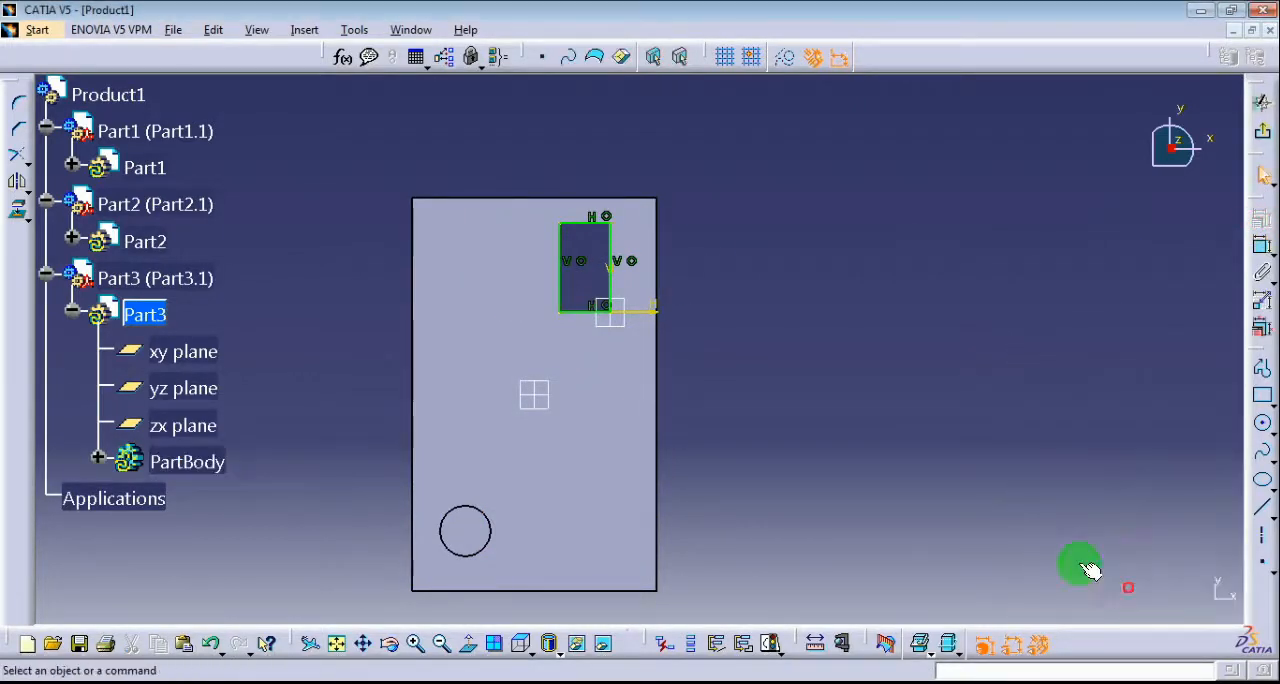
left_click(1261, 147)
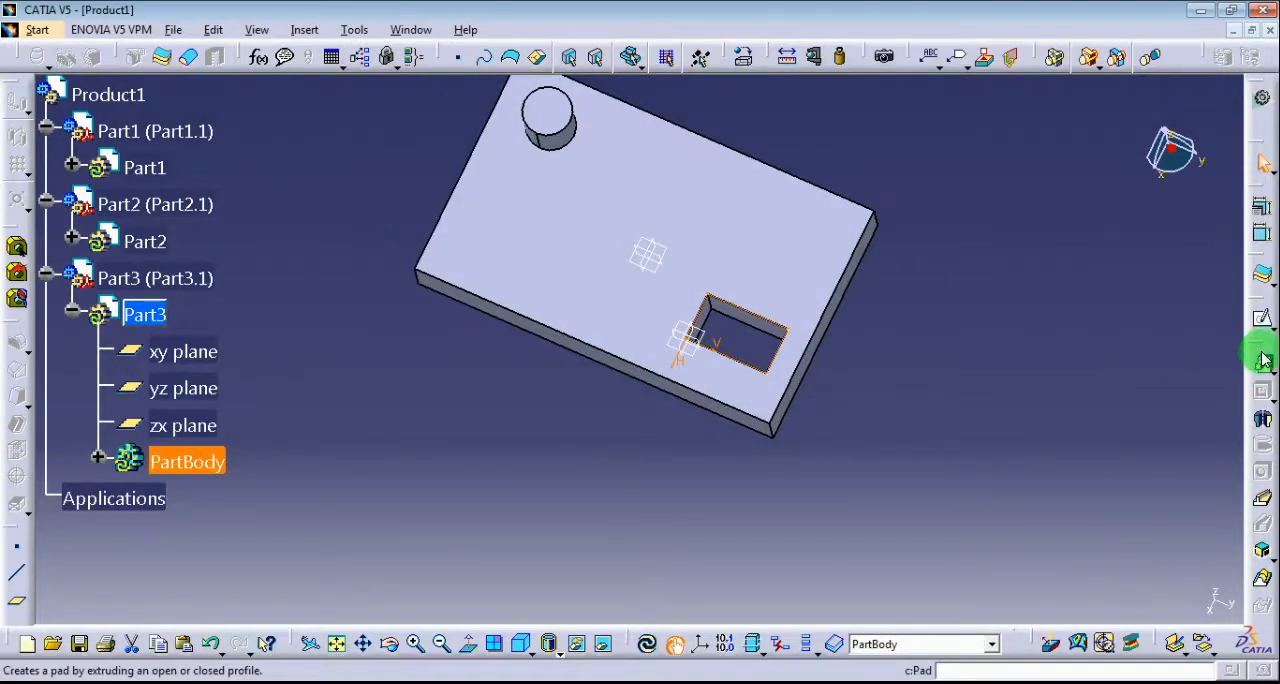
Extrude the rectangle sketch as a pad with a length of 50 mm and mirrored extent.
left_click(1263, 360)
mouse_move(729, 403)
middle_mouse_down()
mouse_move(634, 278)
mouse_move(566, 236)
middle_mouse_up()
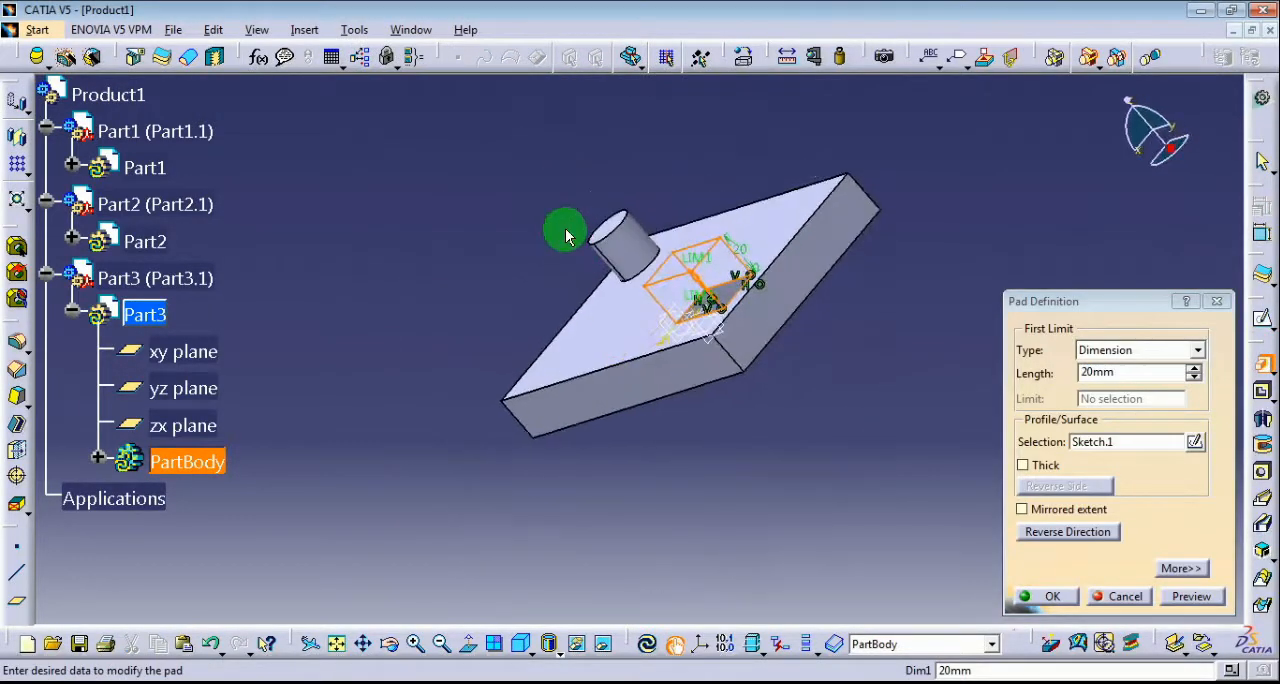
left_click(1190, 367)
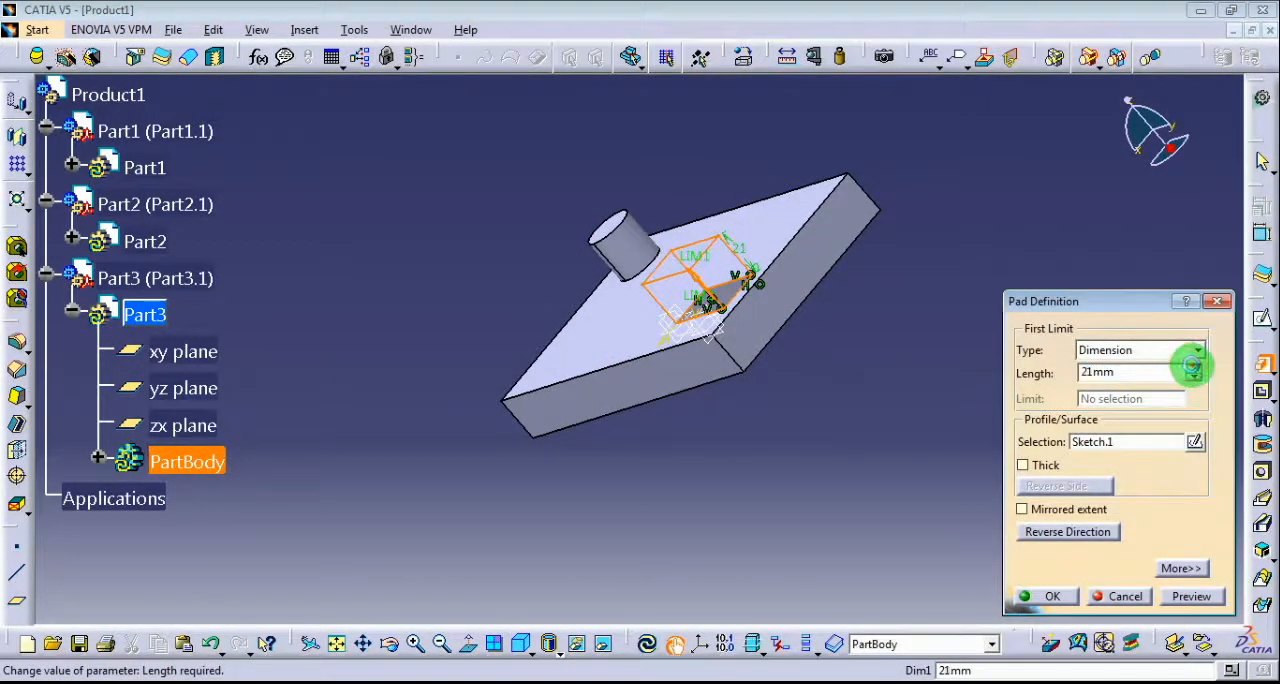
left_click_drag(1120, 371, 1034, 375)
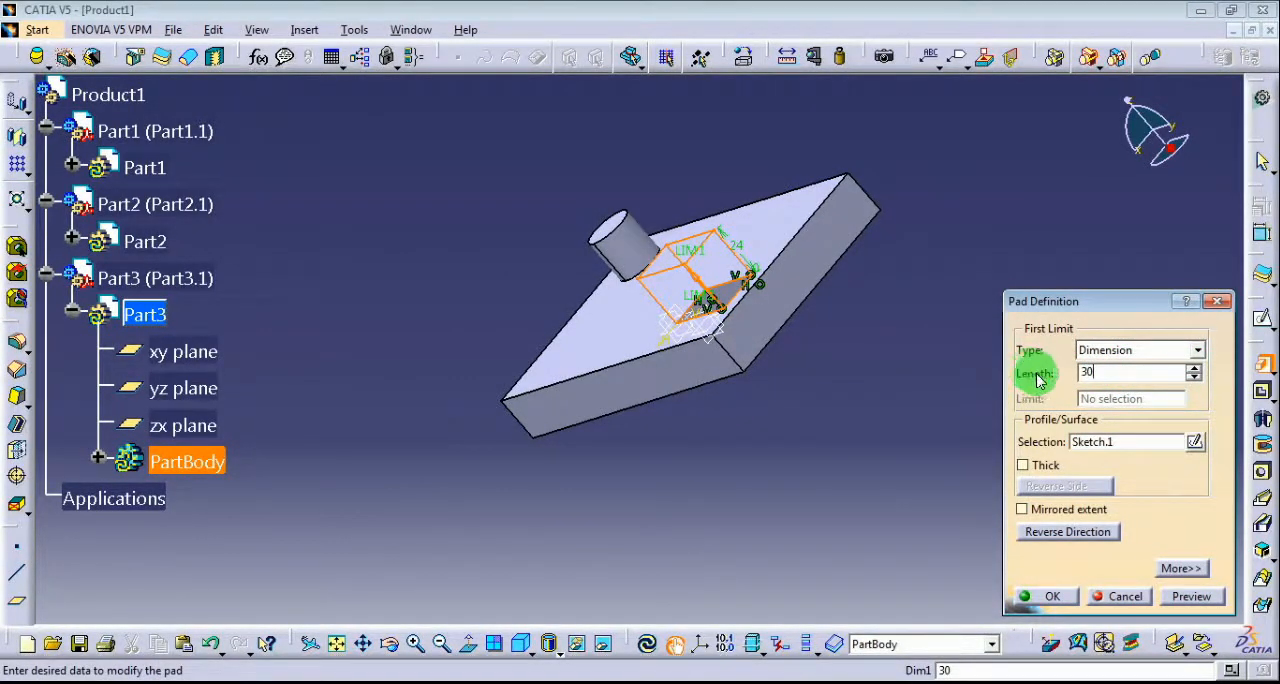
type("30")
left_click(822, 484)
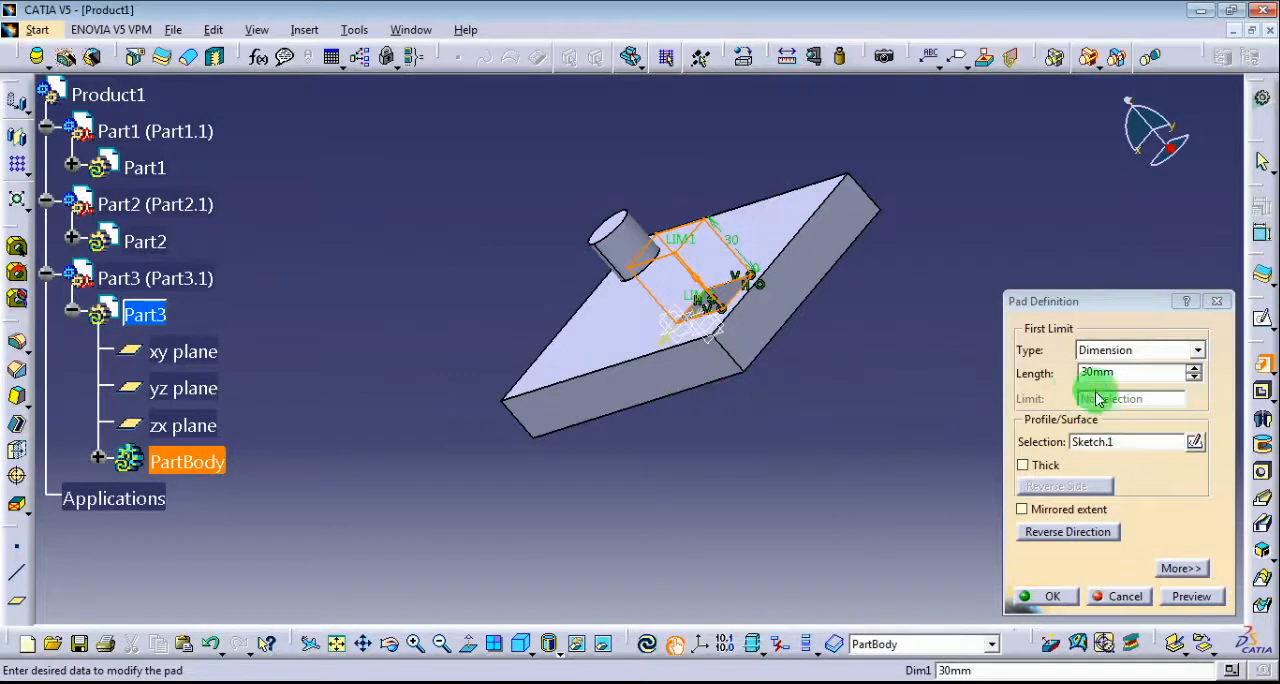
left_click_drag(1089, 371, 1054, 371)
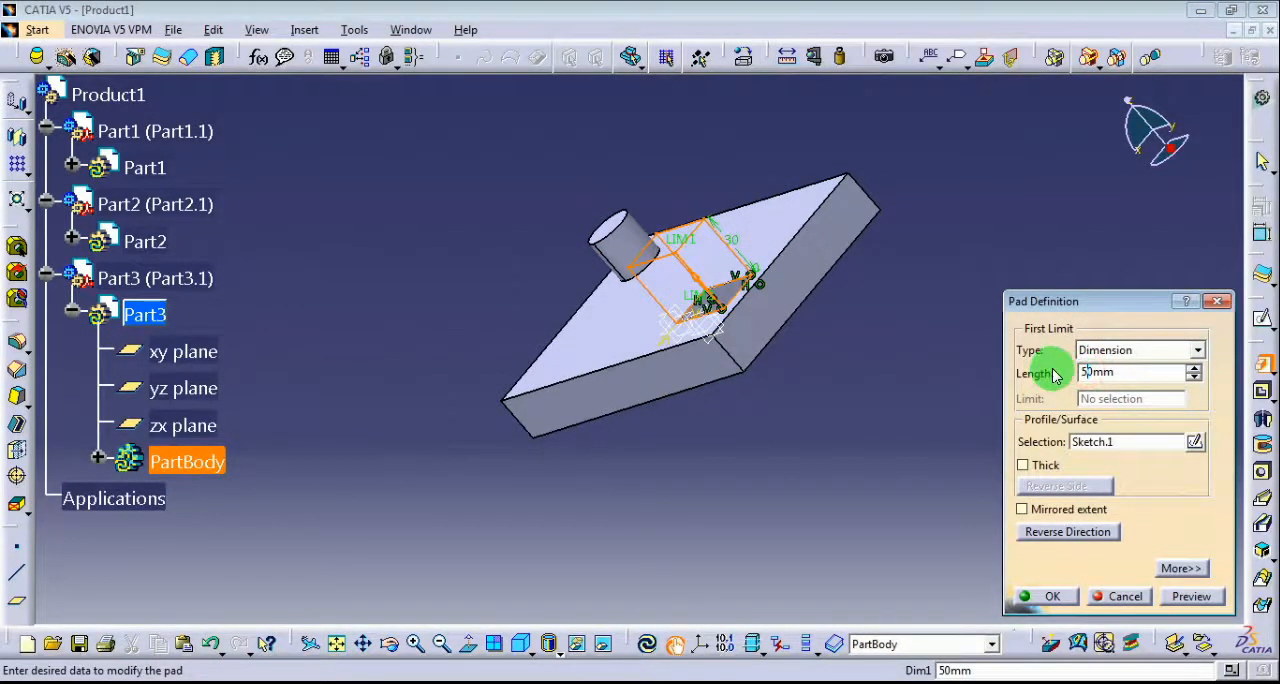
left_click(859, 413)
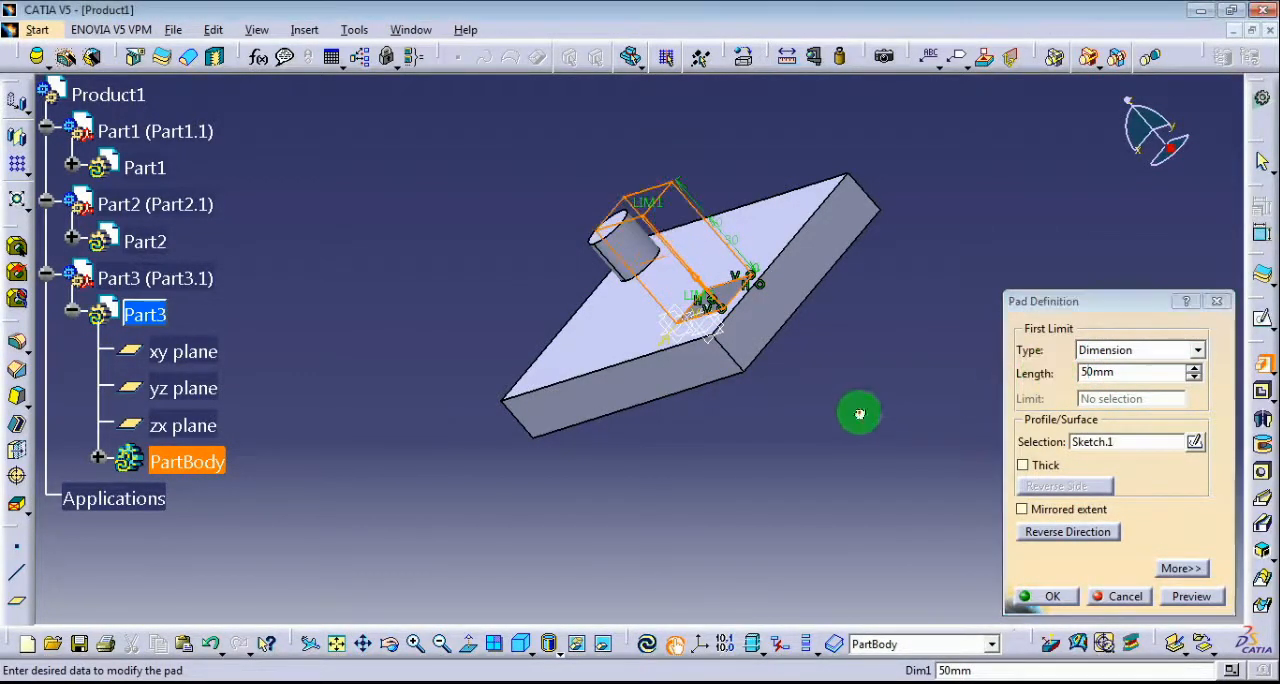
left_click(1021, 510)
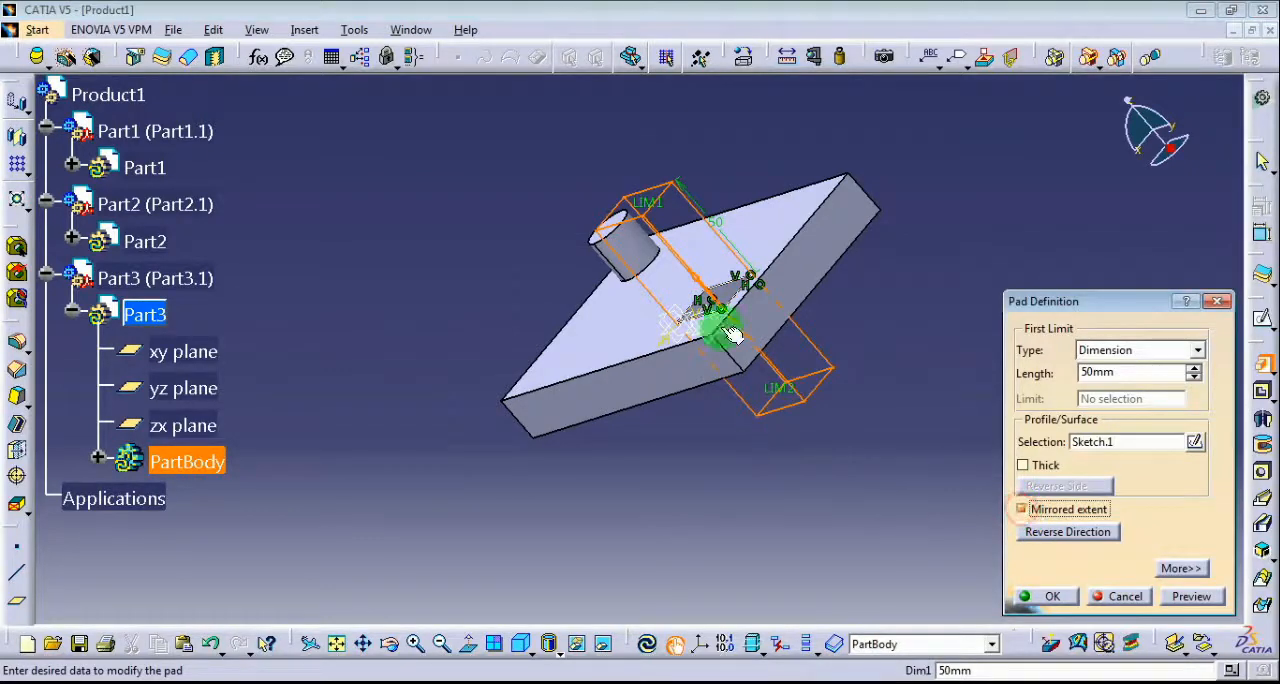
left_click(1046, 597)
middle_click_drag(660, 454, 738, 493)
left_click(498, 632)
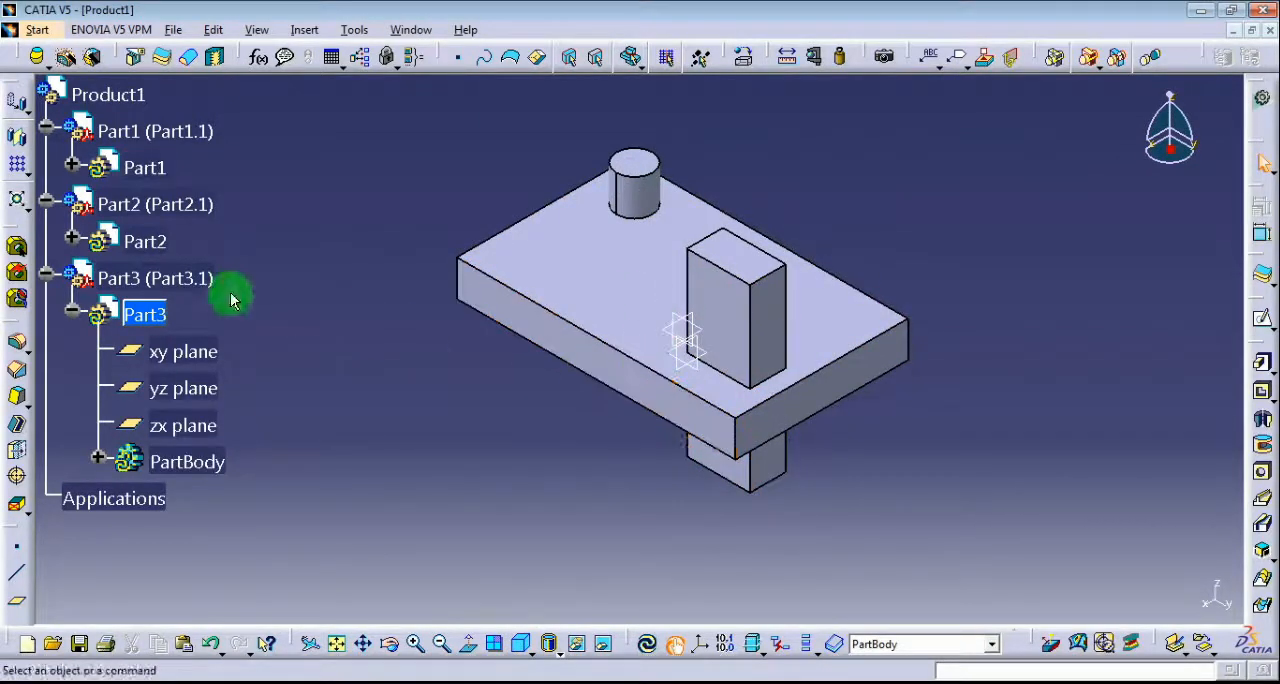
Open Part3 in a new window to examine the block and its PartBody features, and close that window without saving.
left_click(118, 310)
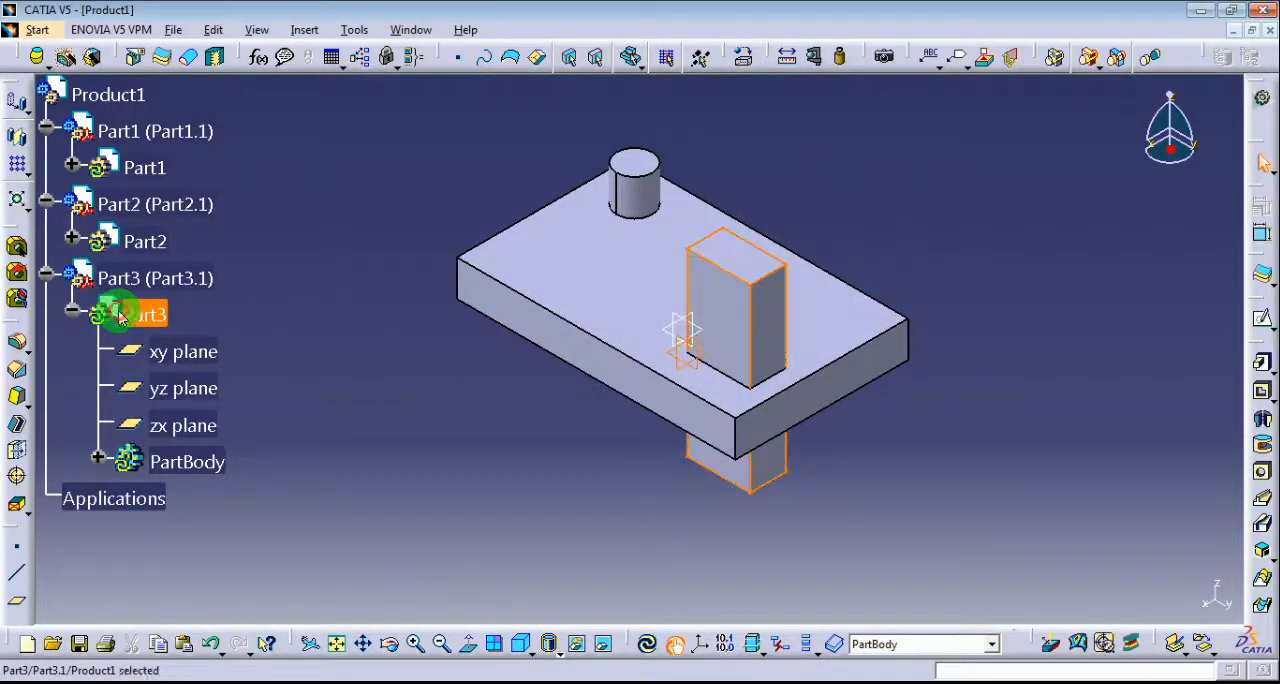
right_click(116, 304)
mouse_move(270, 667)
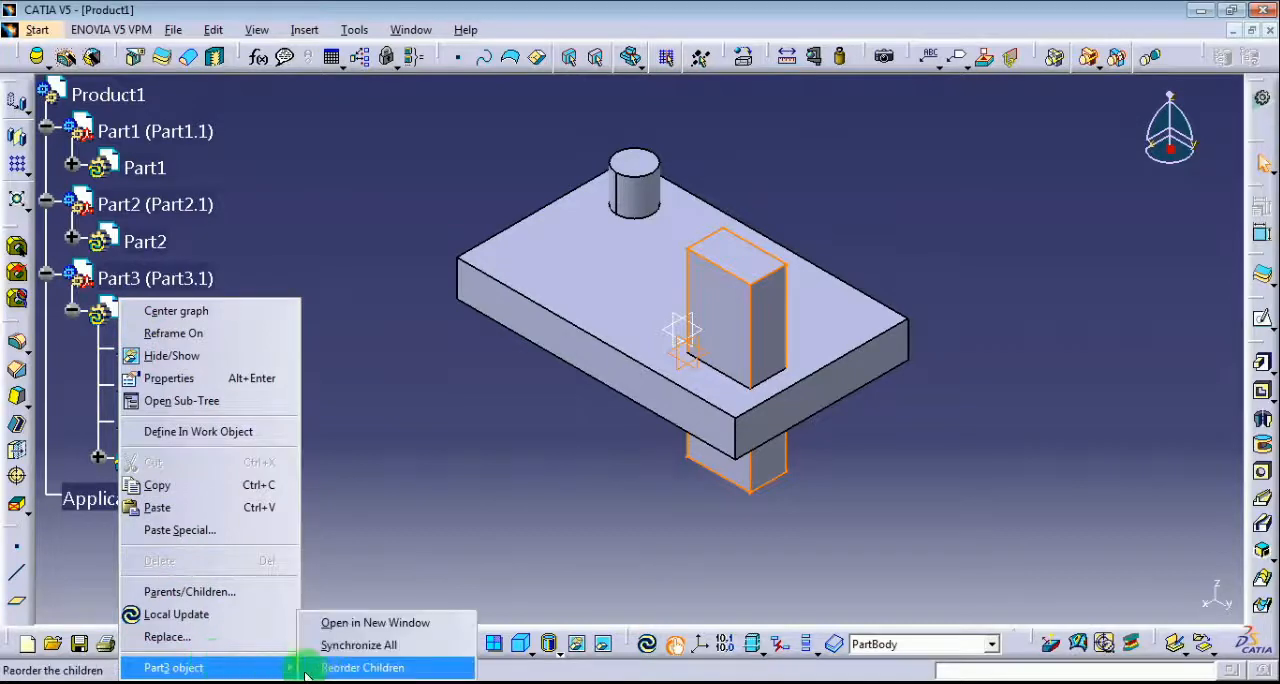
left_click(352, 621)
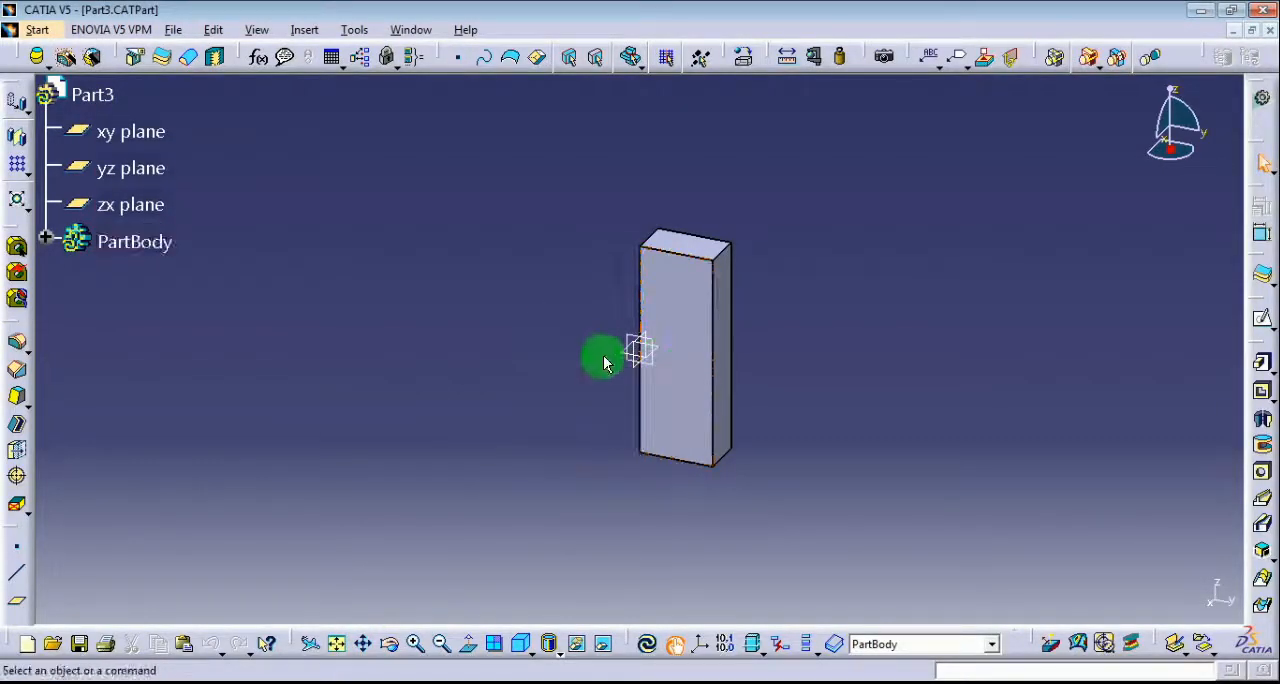
left_click(45, 238)
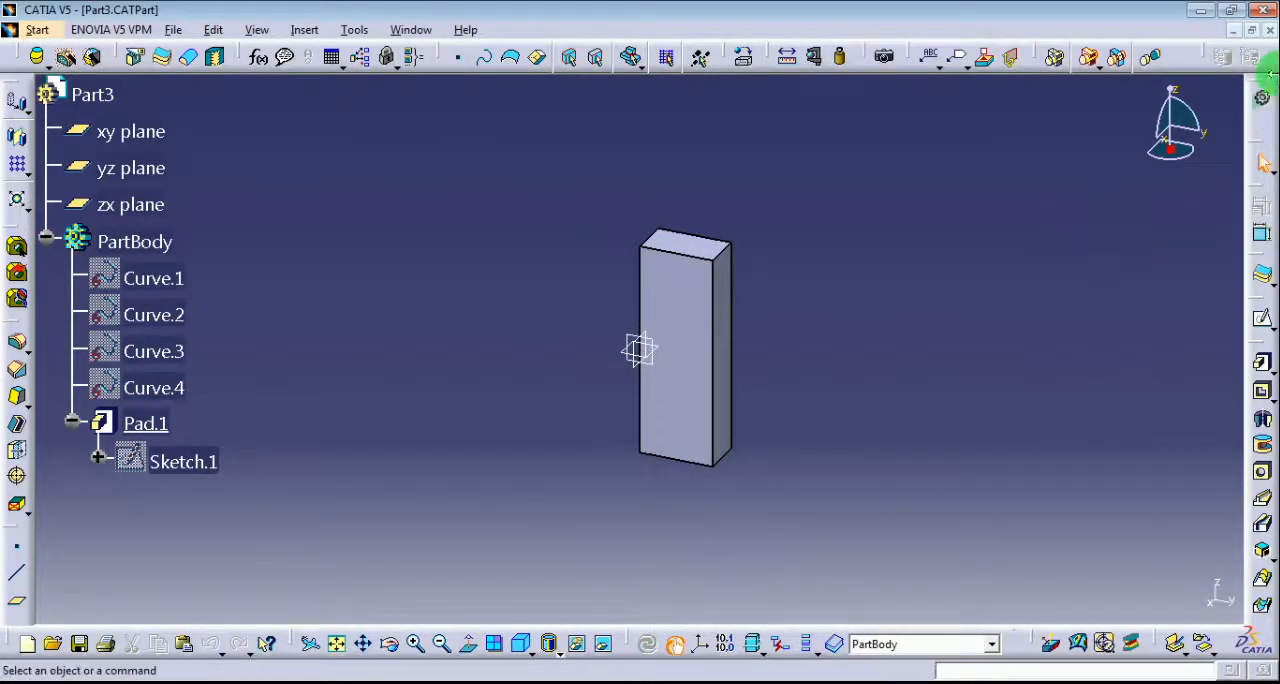
left_click(1268, 30)
left_click(677, 390)
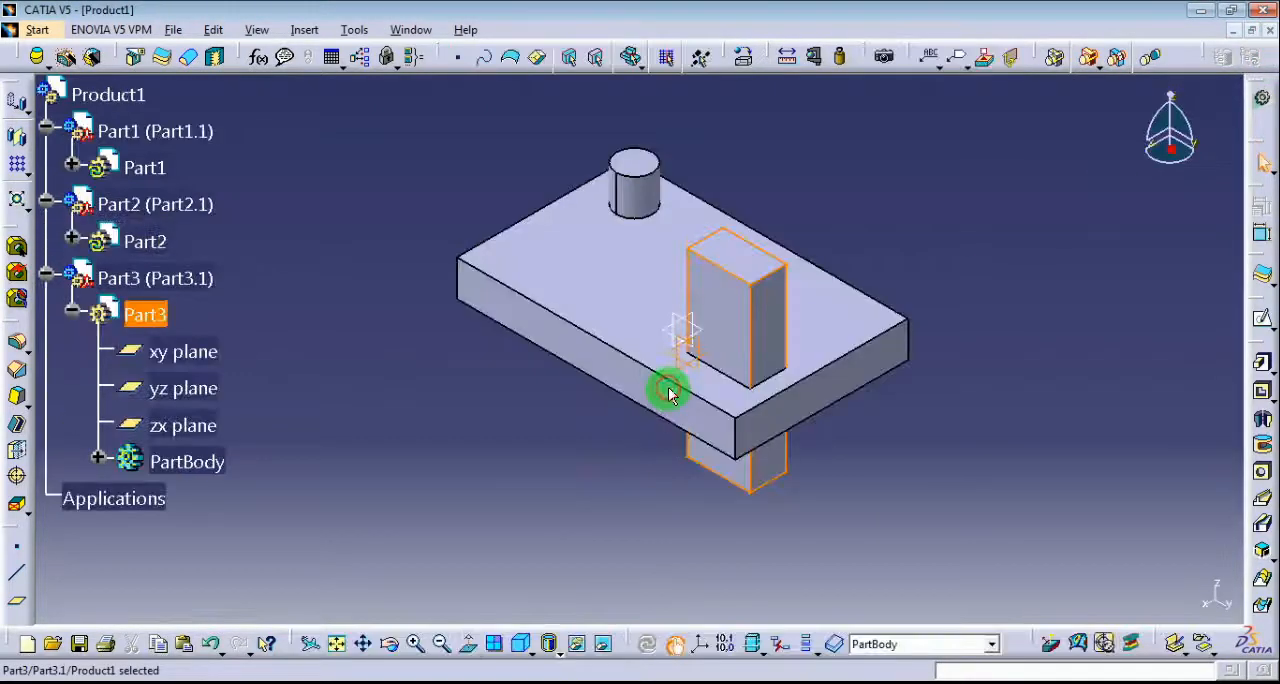